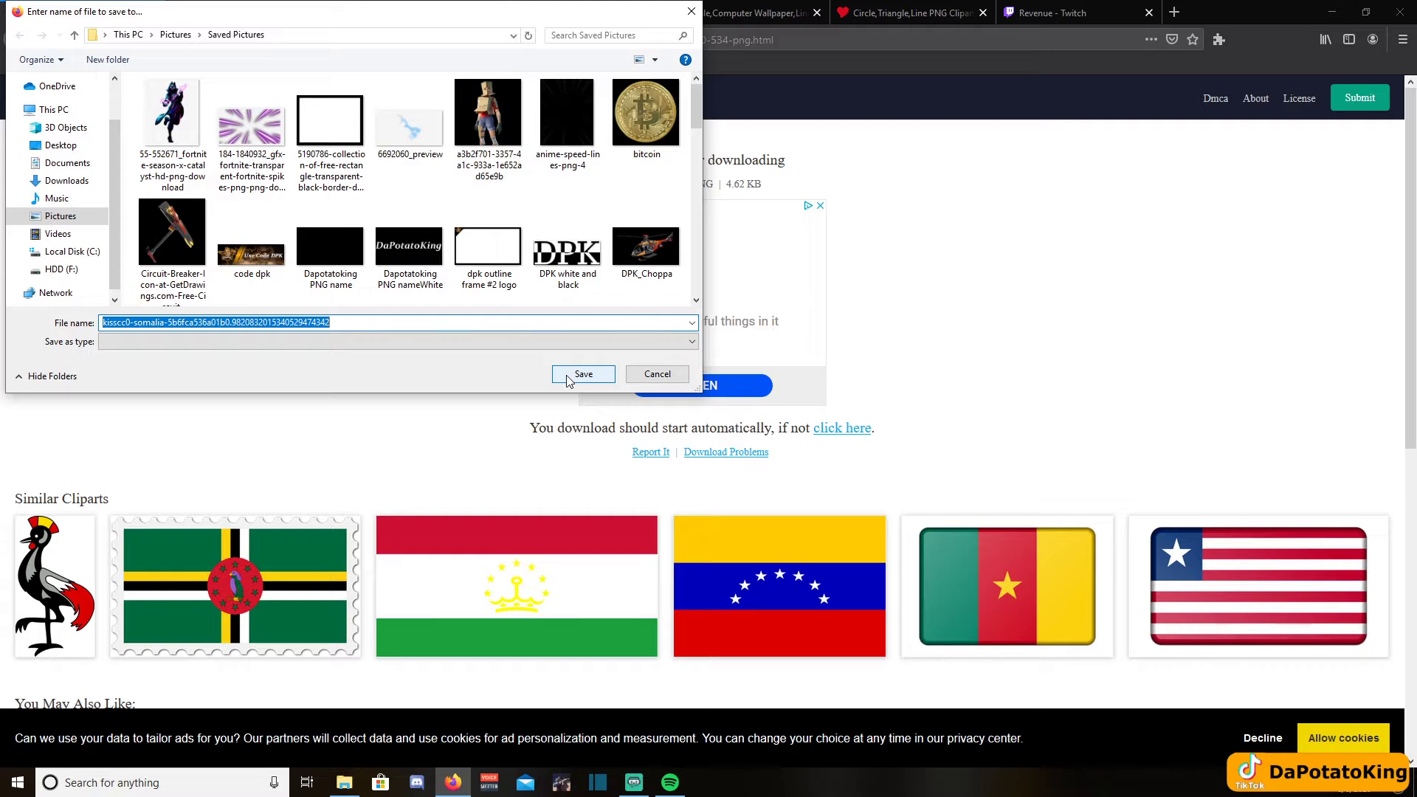
- Save the Somalia flag PNG in Saved Pictures, and download the gold fleur-de-lis clipart there as a 702*770 PNG
{"action": "left_click", "coordinate": [583, 374]}
{"action": "key", "text": "ctrl+Tab"}
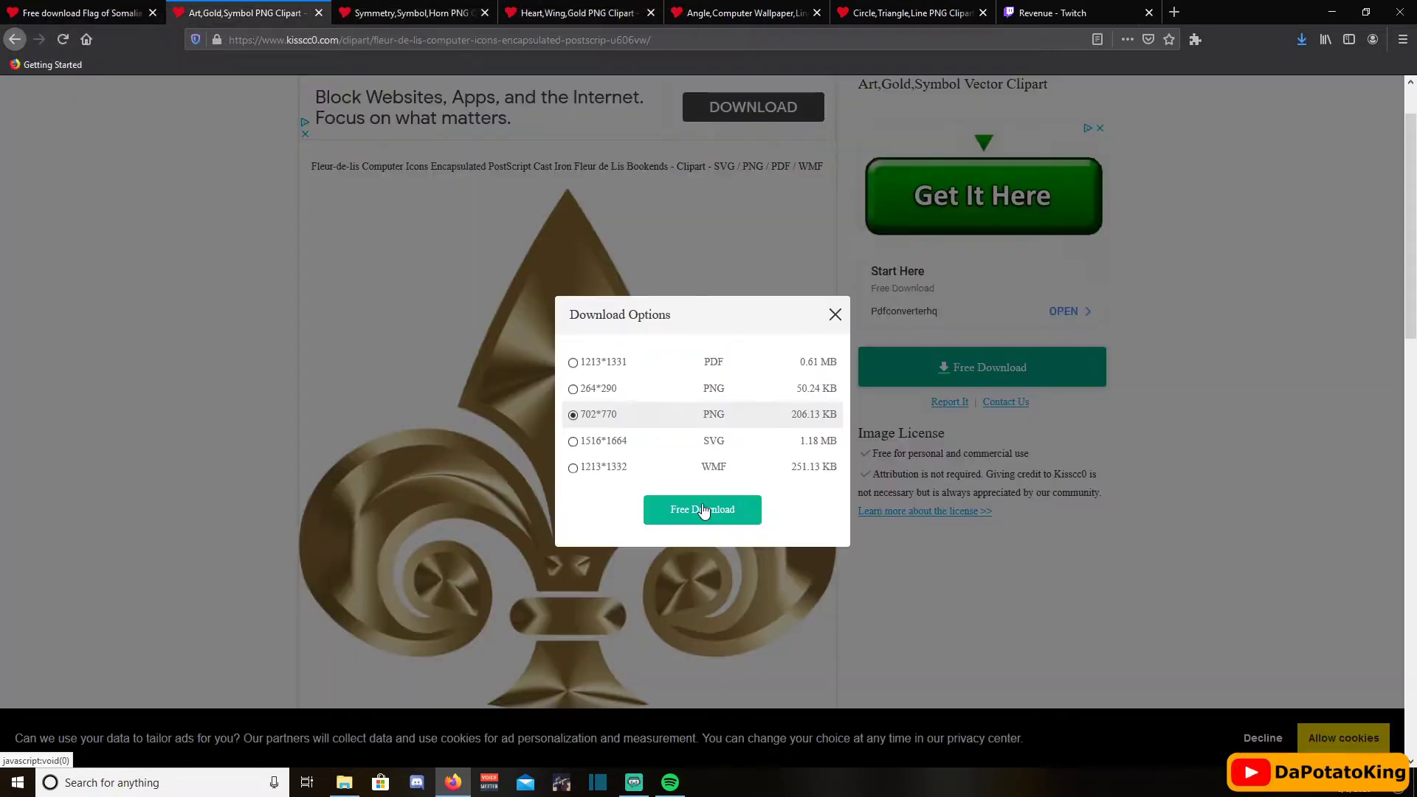
{"action": "left_click", "coordinate": [701, 509]}
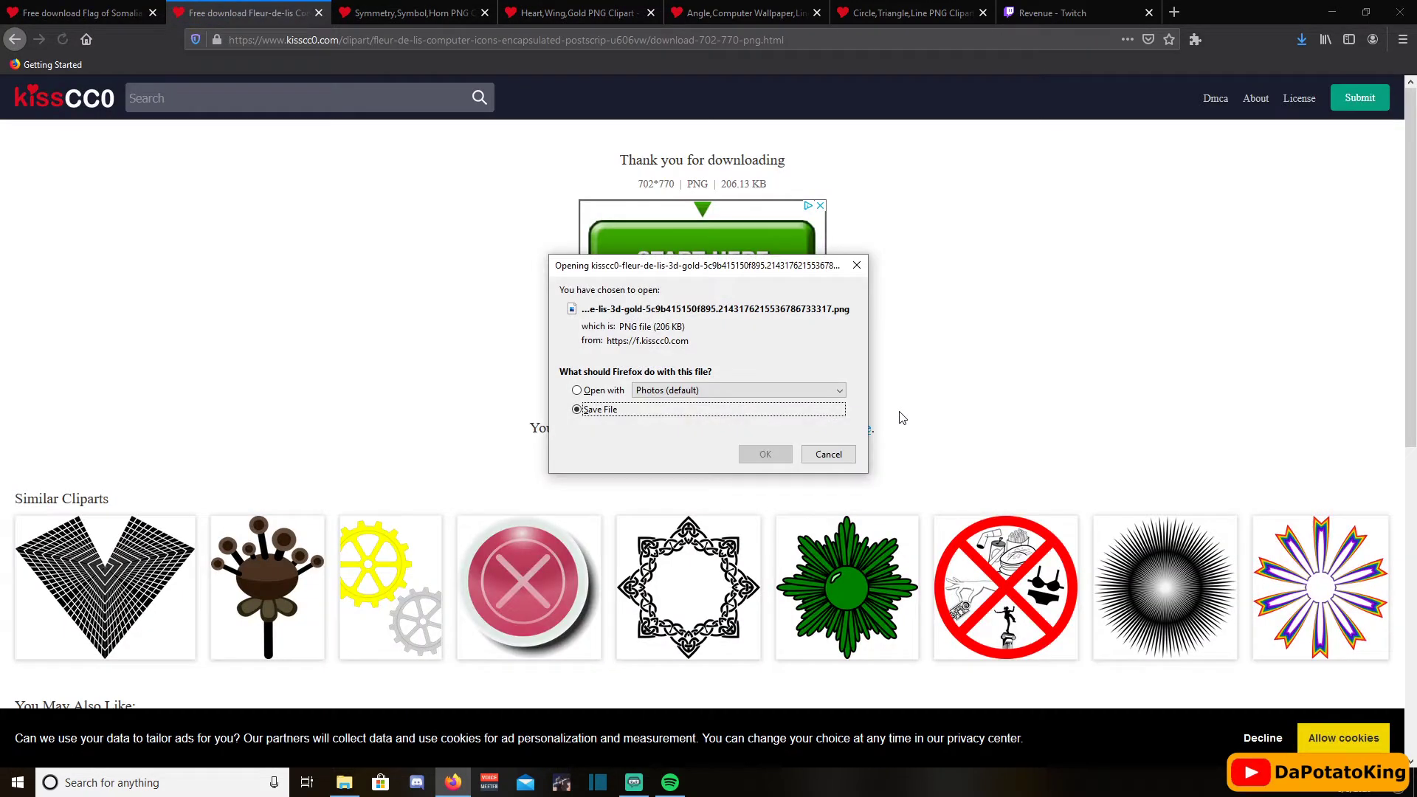
{"action": "left_click", "coordinate": [767, 455]}
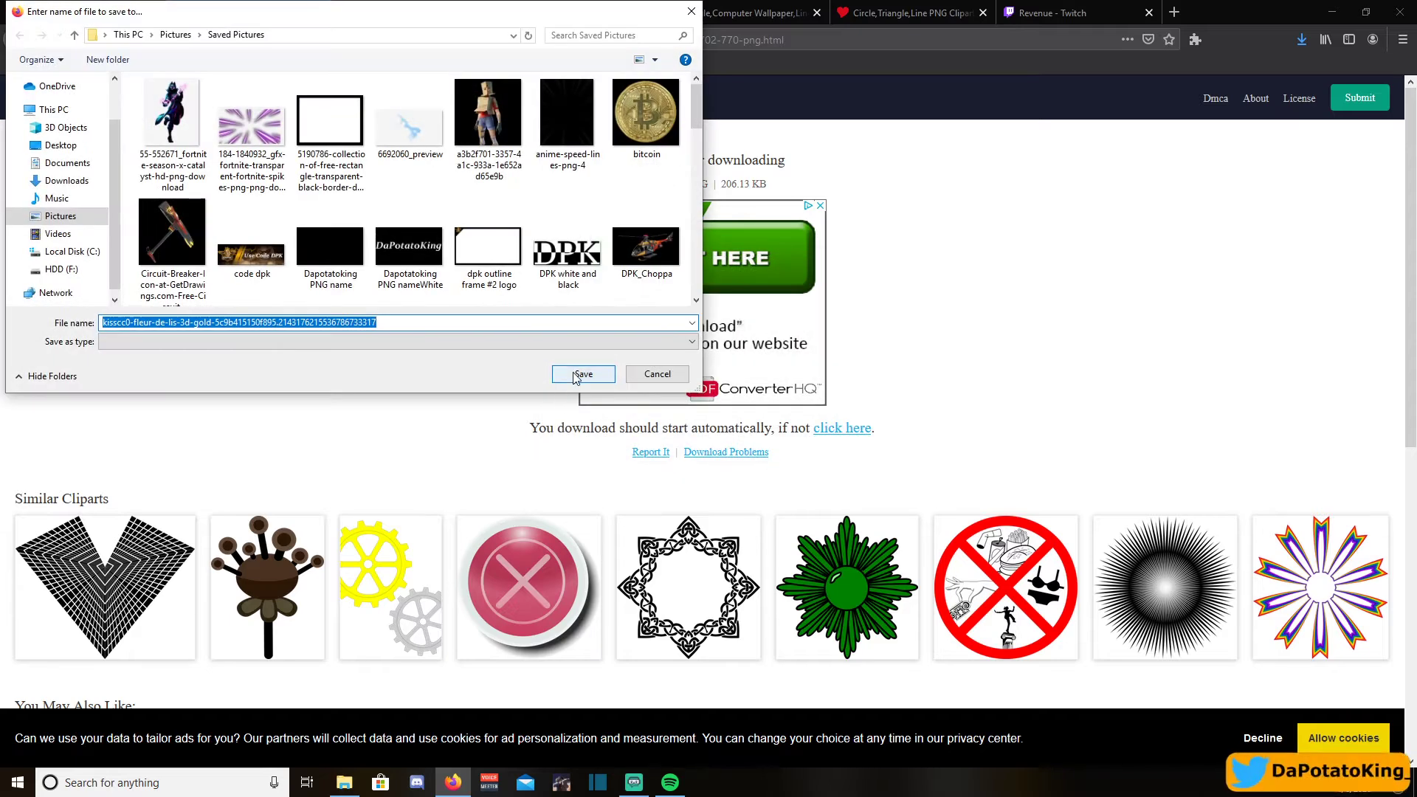
{"action": "left_click", "coordinate": [583, 374]}
- Download the cattle zodiac clipart as a 2400*1794 PNG and save it in Saved Pictures
{"action": "key", "text": "ctrl+w"}
{"action": "left_click", "coordinate": [699, 524]}
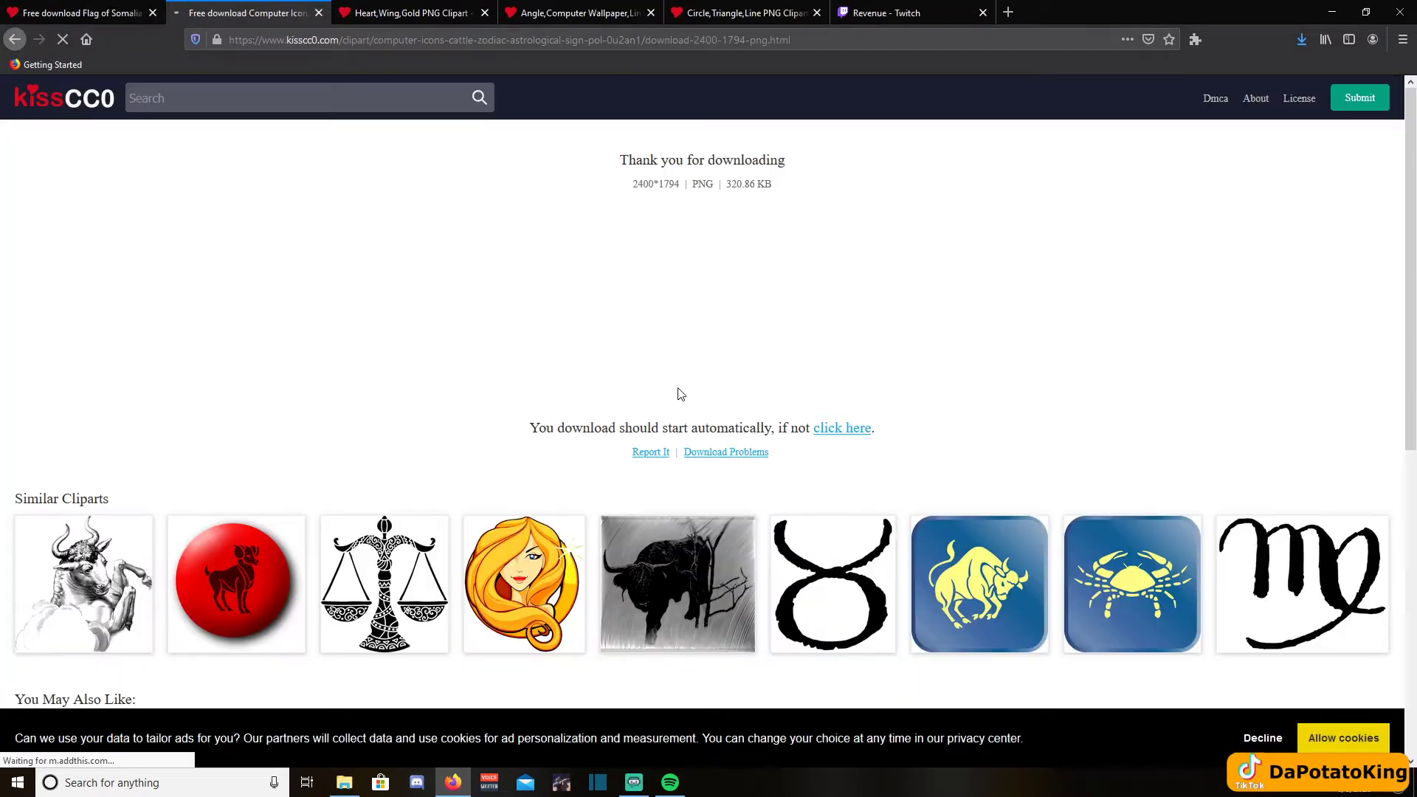
{"action": "left_click", "coordinate": [765, 454]}
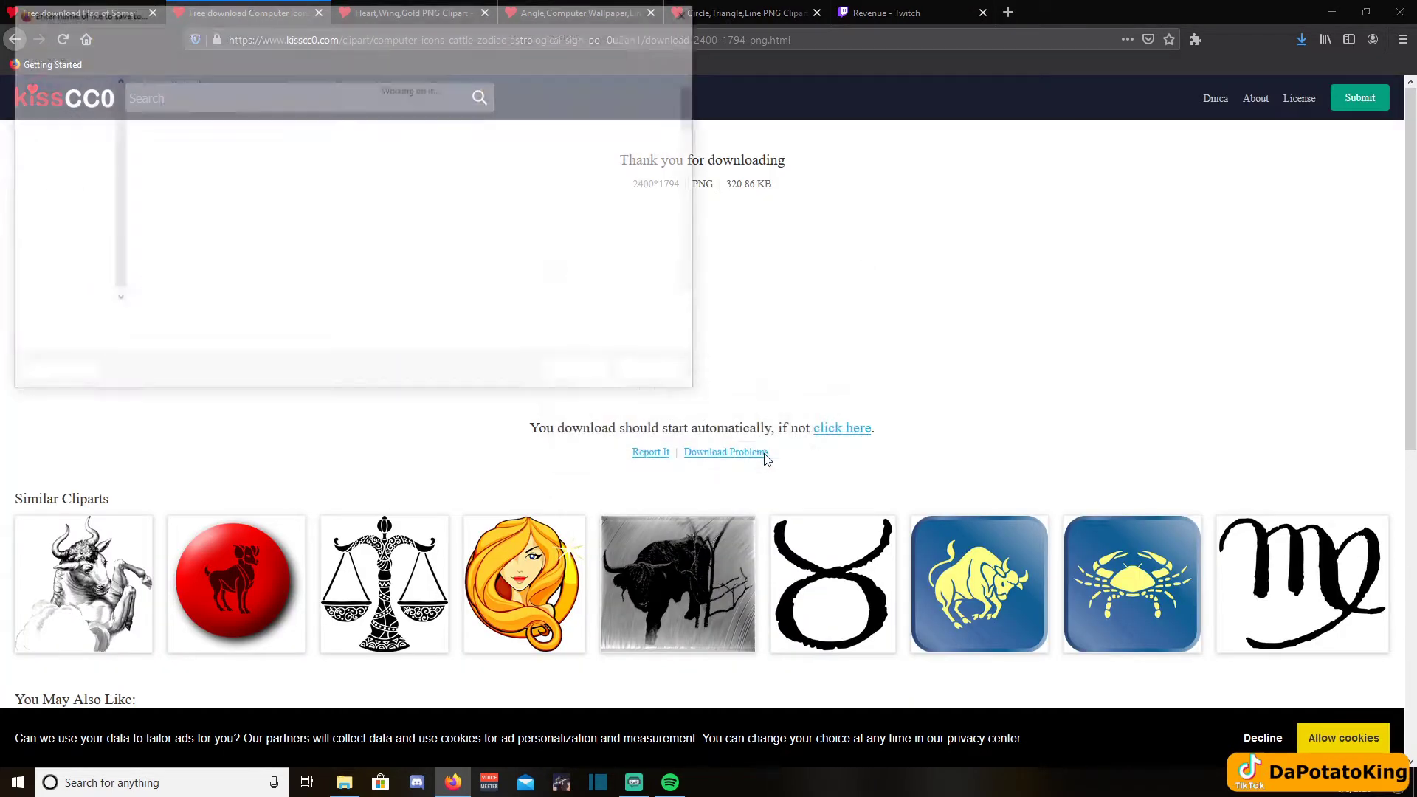
{"action": "left_click", "coordinate": [579, 371]}
- Download the largest PNG of the winged gold heart and the 1654*2252 PNG of the prismatic question mark
{"action": "key", "text": "ctrl+Tab"}
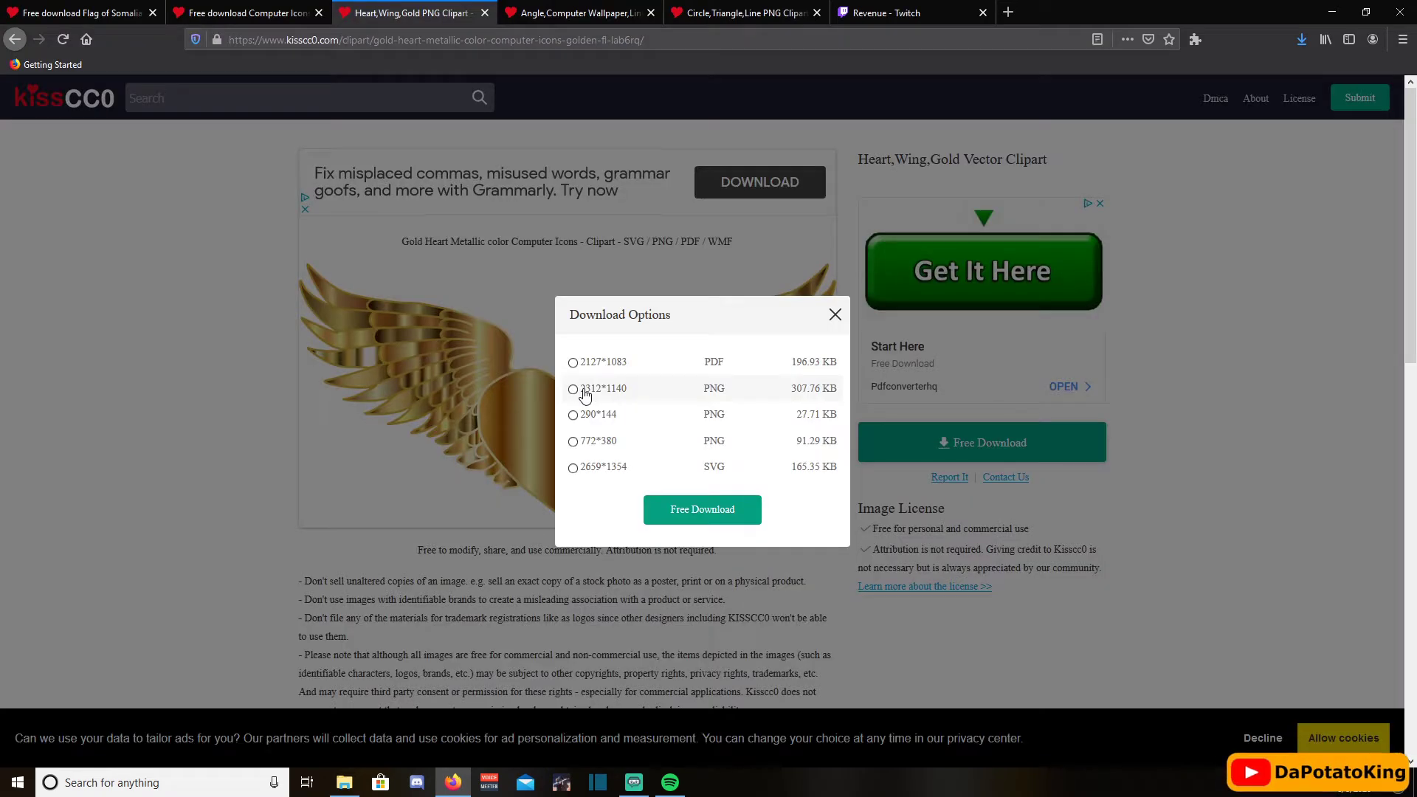
{"action": "left_click", "coordinate": [583, 393]}
{"action": "left_click", "coordinate": [719, 514]}
{"action": "key", "text": "ctrl+Tab"}
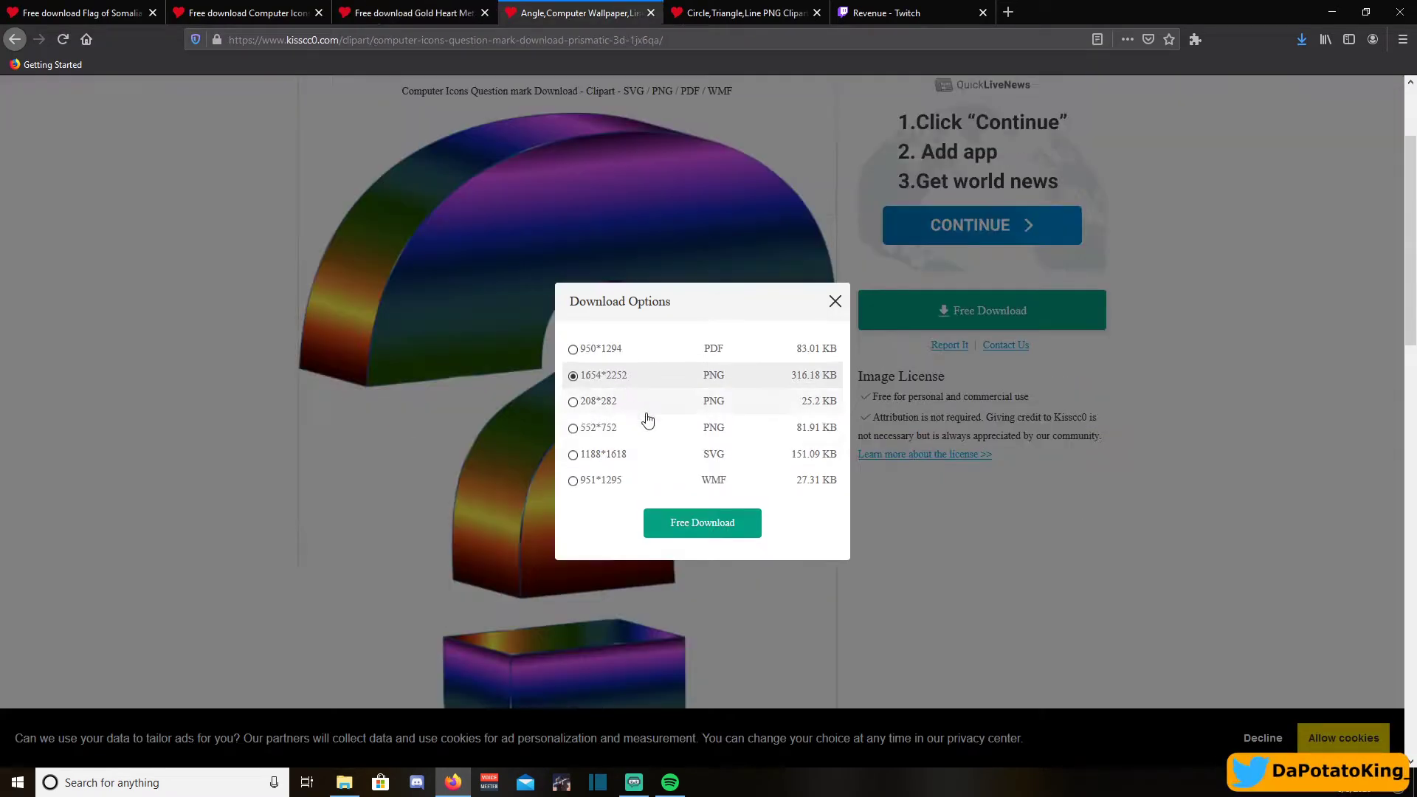
{"action": "left_click", "coordinate": [706, 524]}
- Review the image licence of the pink diamond clipart and start its free download
{"action": "key", "text": "ctrl+Tab"}
{"action": "left_click_drag", "start_coordinate": [1032, 454], "coordinate": [885, 469]}
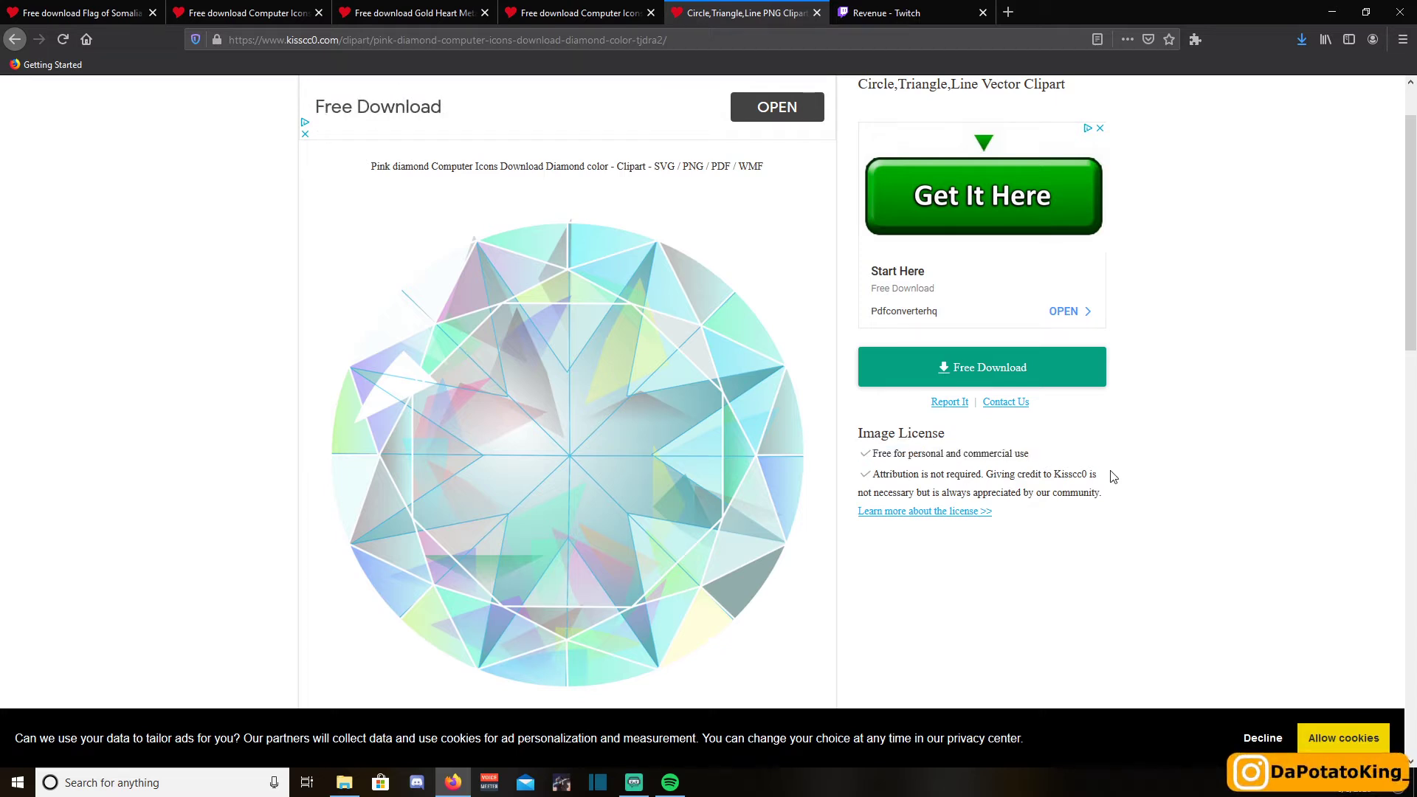
{"action": "left_click_drag", "start_coordinate": [1041, 489], "coordinate": [891, 476]}
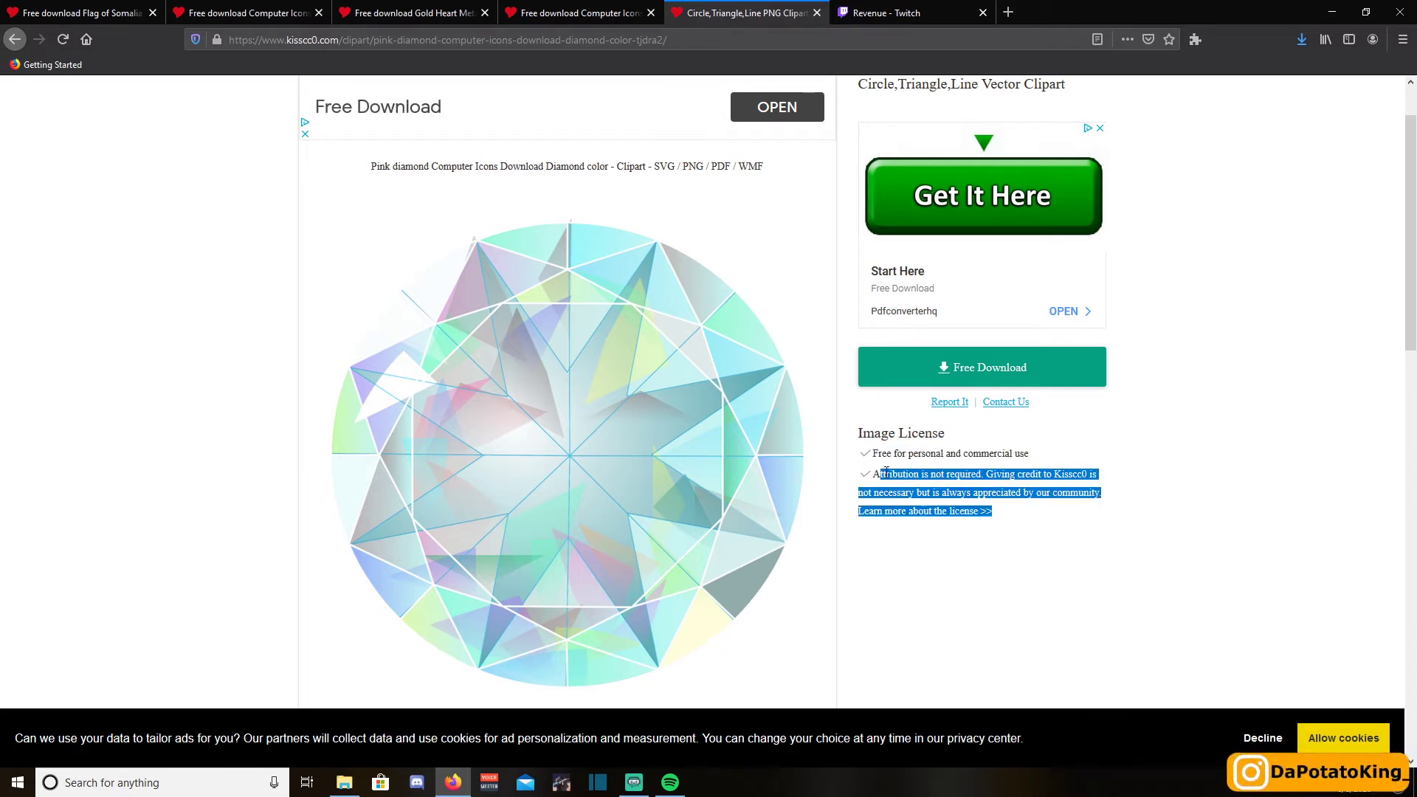
{"action": "left_click", "coordinate": [982, 367]}
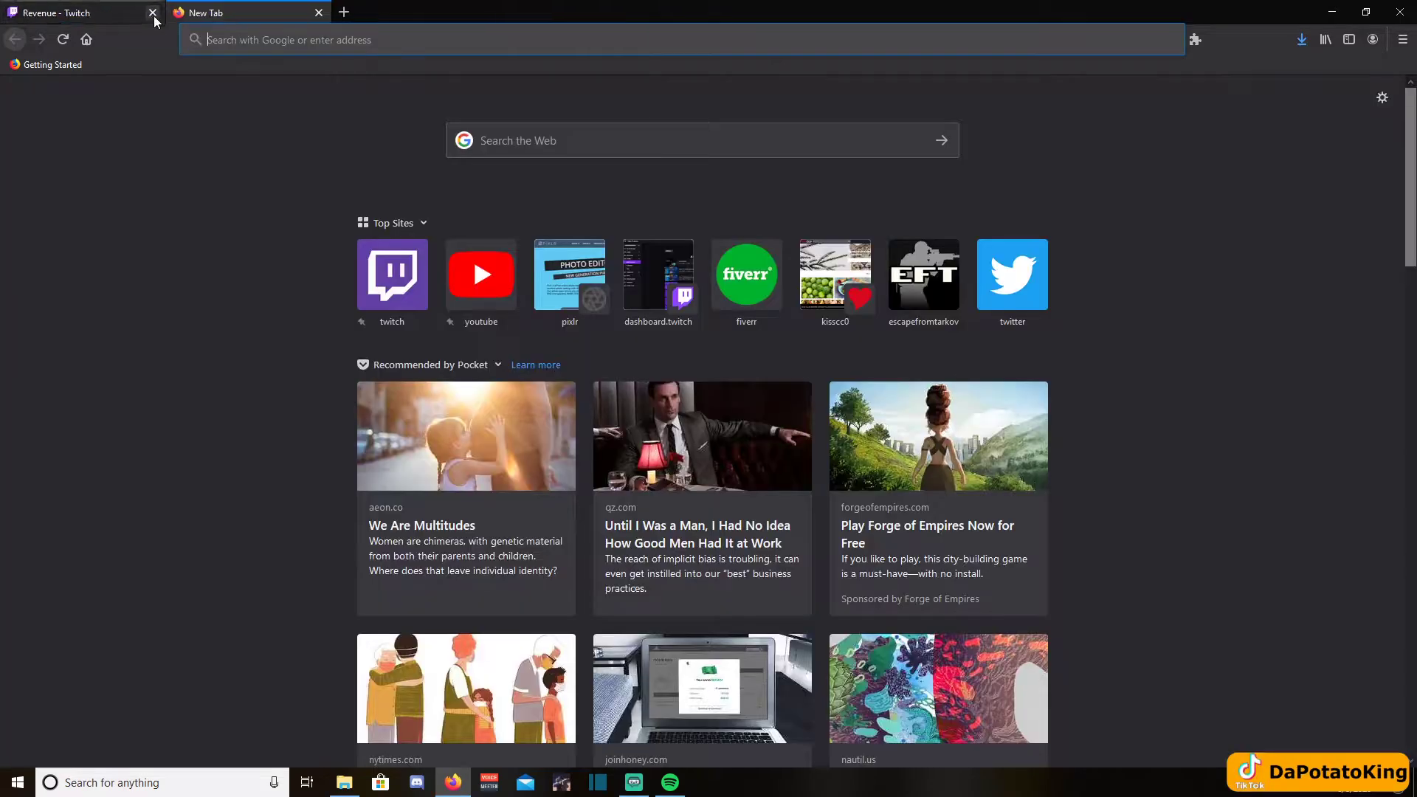
- Go to pixlr.com in a new browser tab and open the saved Somalia flag image in Pixlr Editor
{"action": "left_click", "coordinate": [231, 45]}
{"action": "type", "text": "pixlr.com/"}
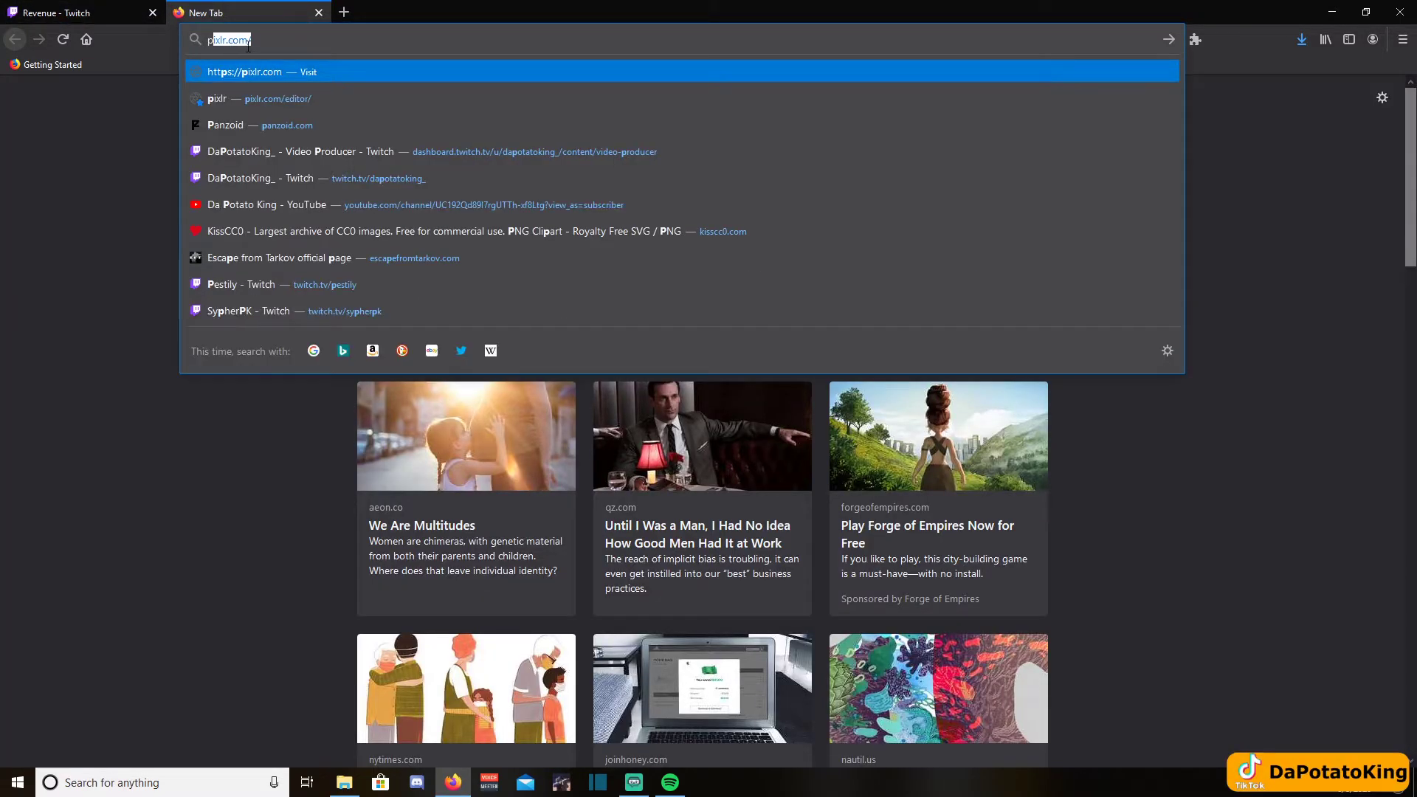
{"action": "key", "text": "Return"}
{"action": "scroll", "coordinate": [489, 549], "scroll_direction": "down", "scroll_amount": 2}
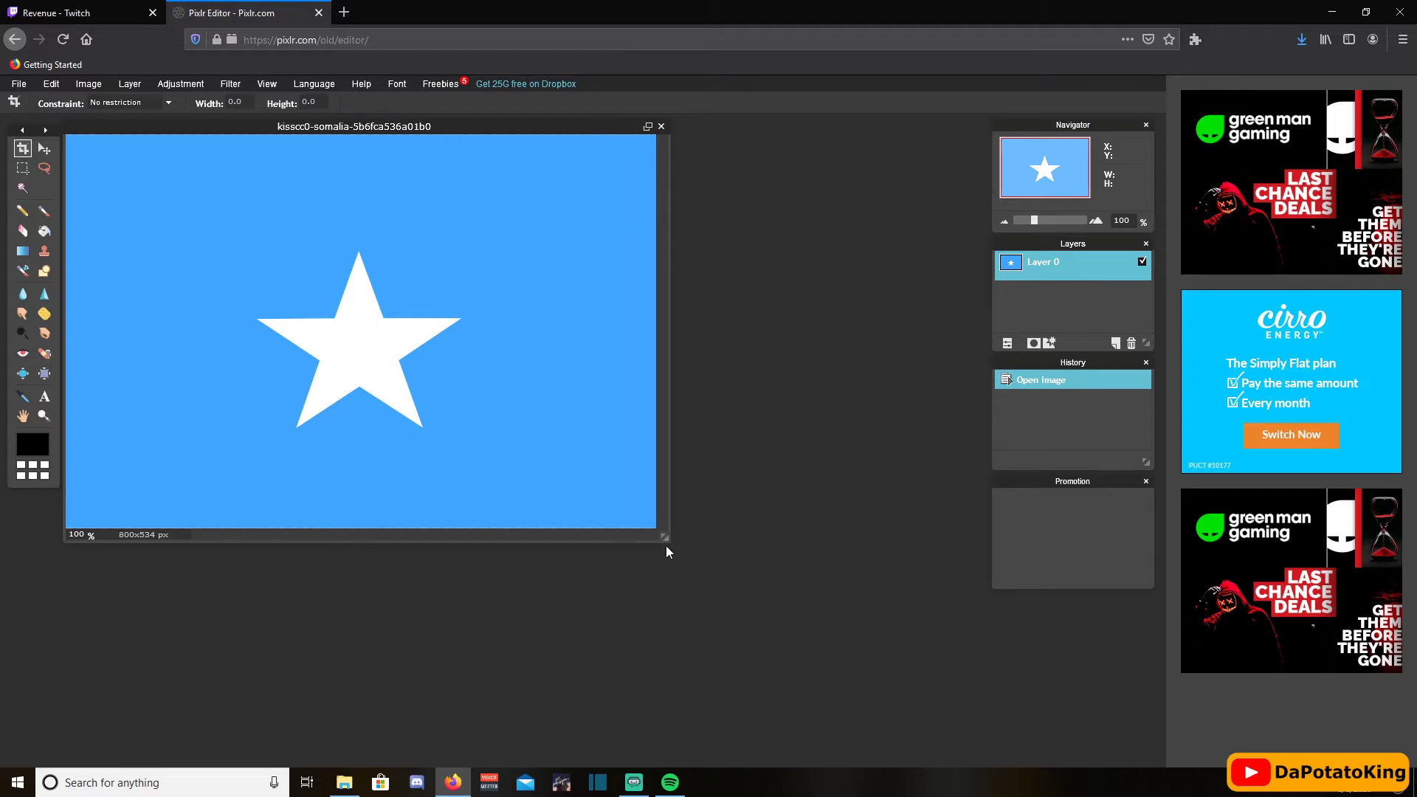
- Enlarge the image window, select the blue flag background with the Wand tool and erase it around the white star
{"action": "left_click_drag", "start_coordinate": [666, 552], "coordinate": [938, 676]}
{"action": "scroll", "coordinate": [381, 375], "scroll_direction": "up", "scroll_amount": 2}
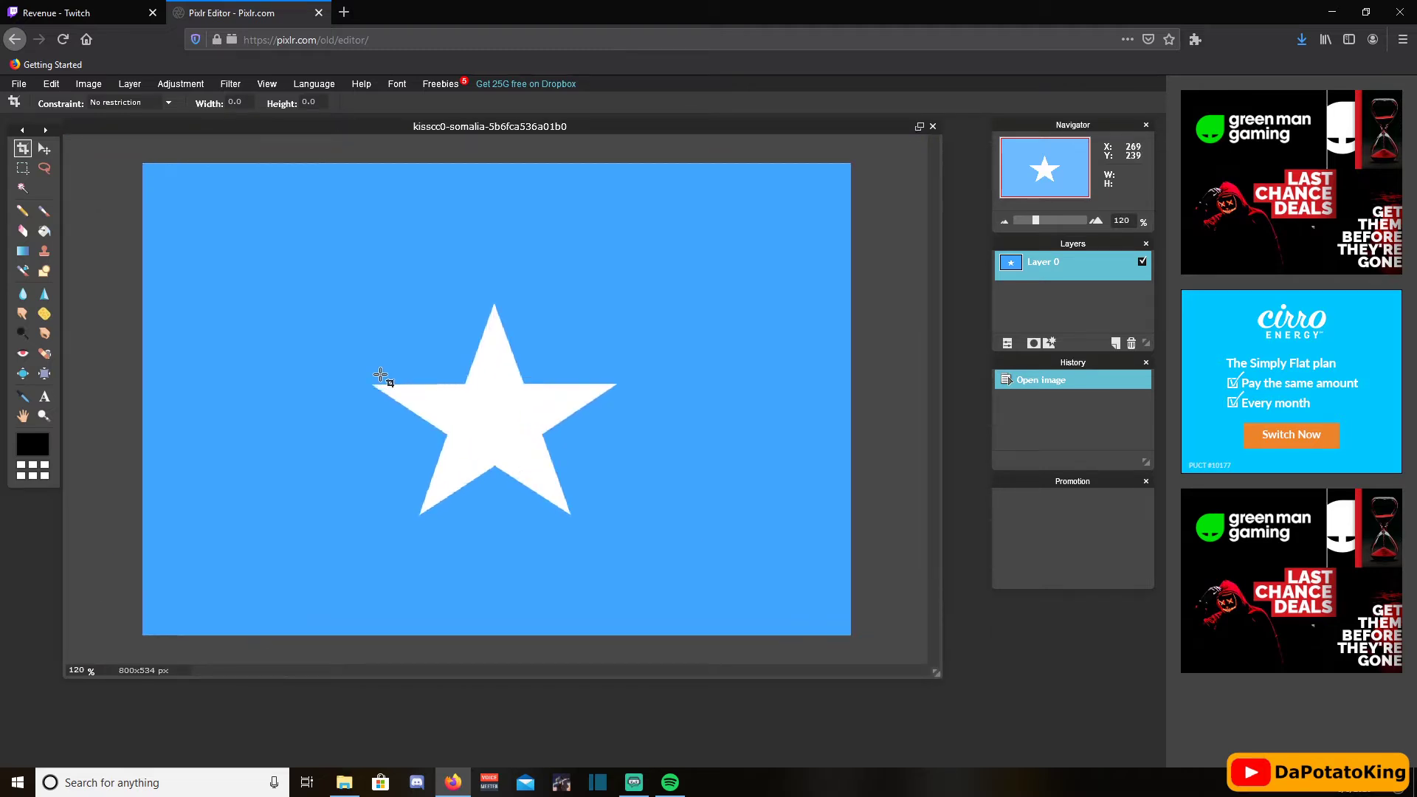
{"action": "left_click", "coordinate": [22, 187]}
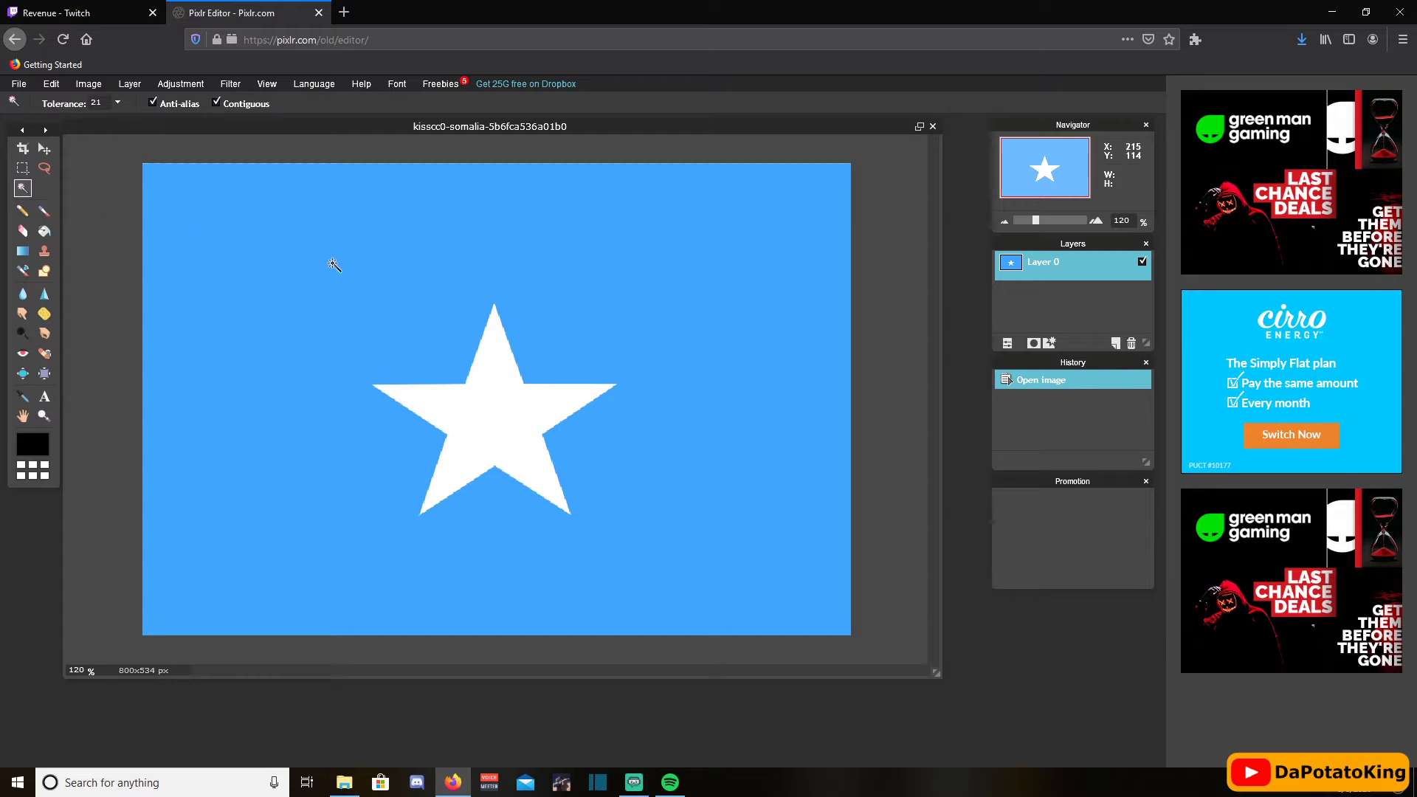
{"action": "left_click", "coordinate": [332, 263]}
{"action": "key", "text": "e"}
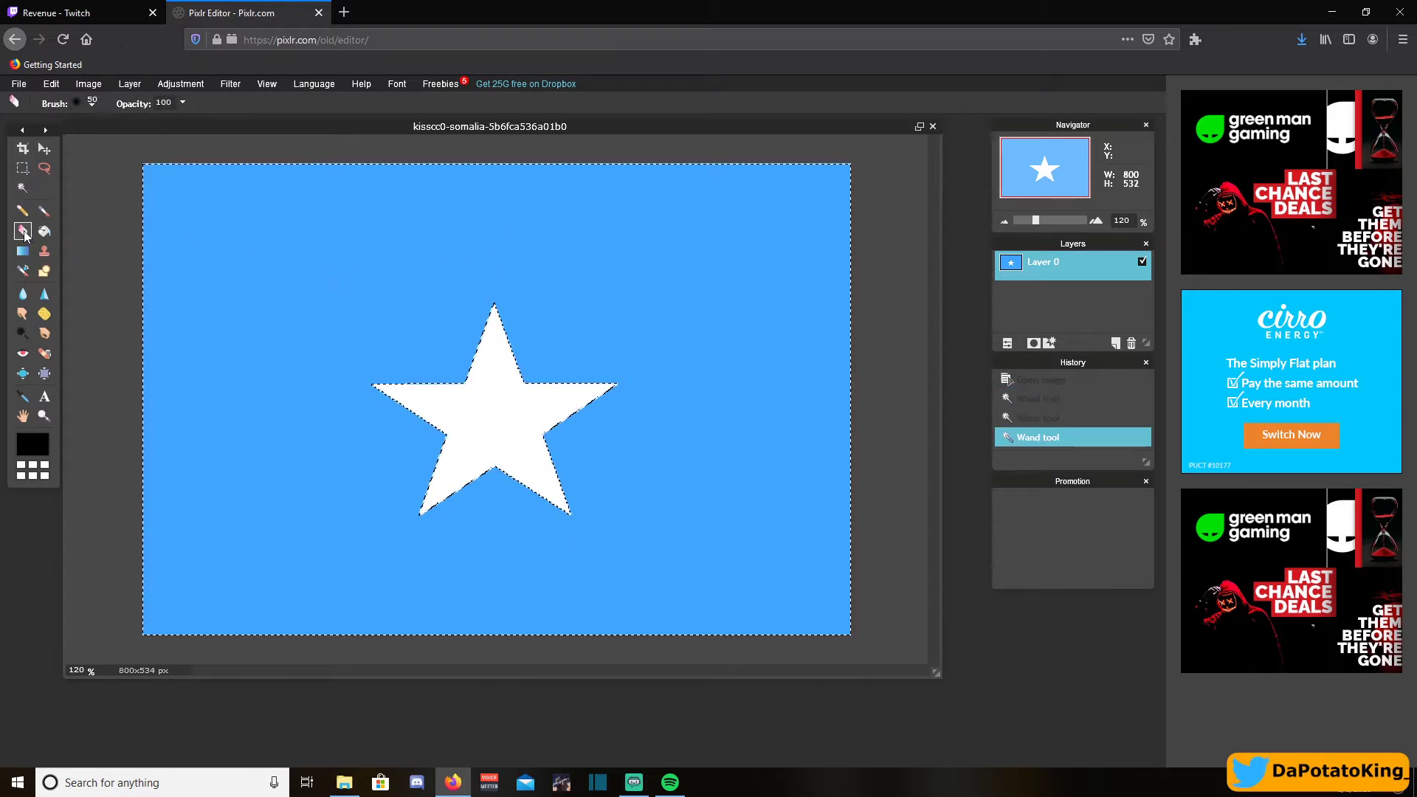
{"action": "left_click", "coordinate": [92, 102]}
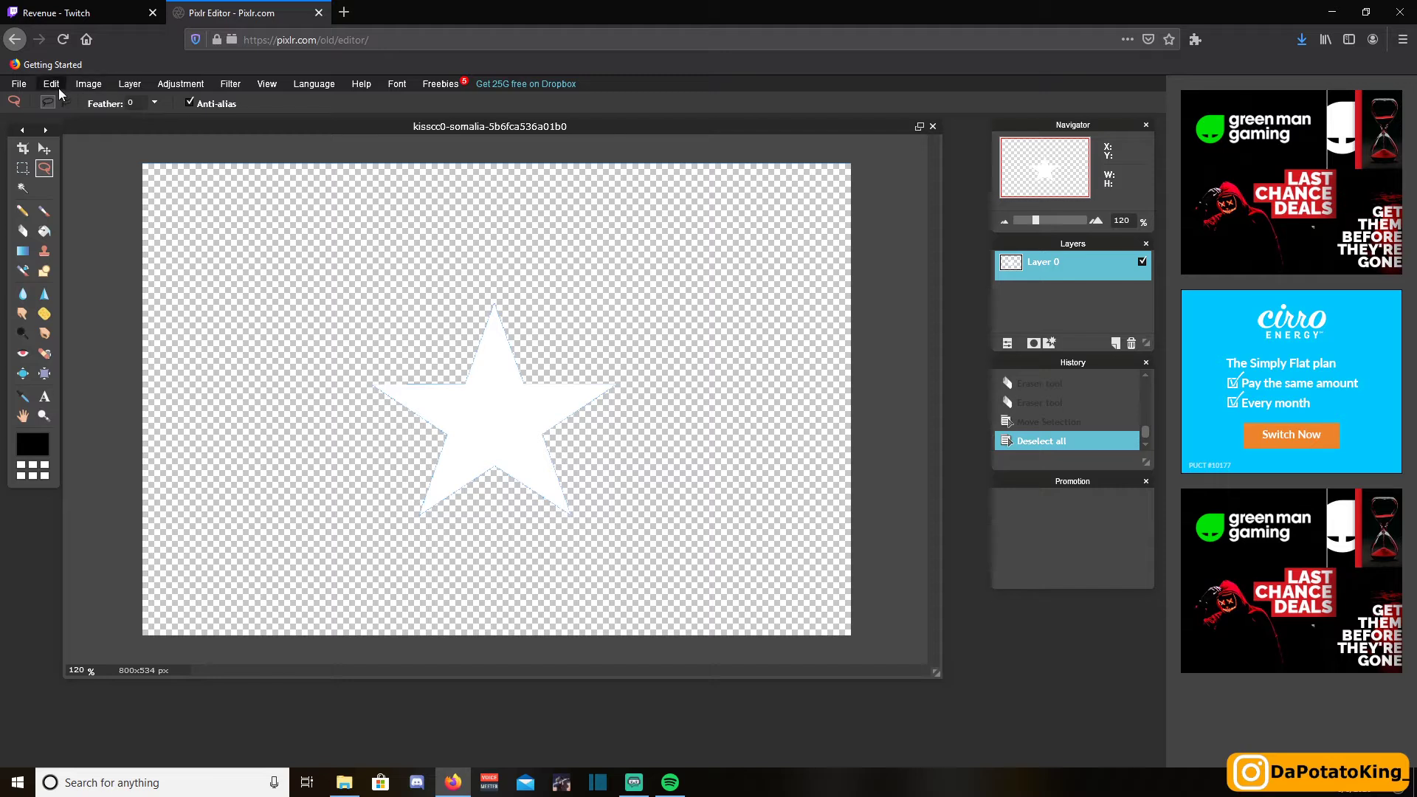
- Enlarge the star with Free transform until it spans the full canvas height, and apply the change
{"action": "left_click", "coordinate": [56, 86]}
{"action": "left_click", "coordinate": [76, 196]}
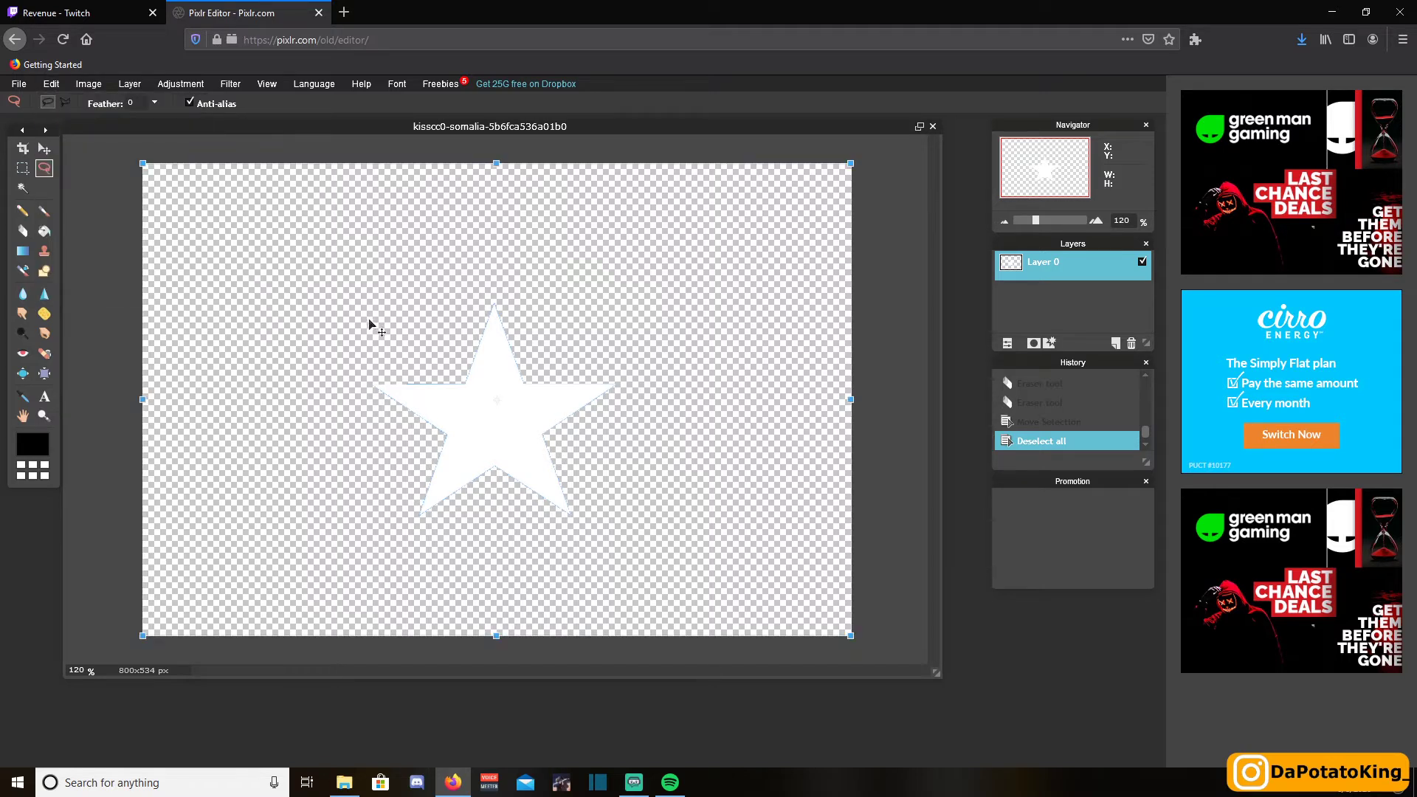
{"action": "left_click_drag", "start_coordinate": [142, 163], "coordinate": [256, 209]}
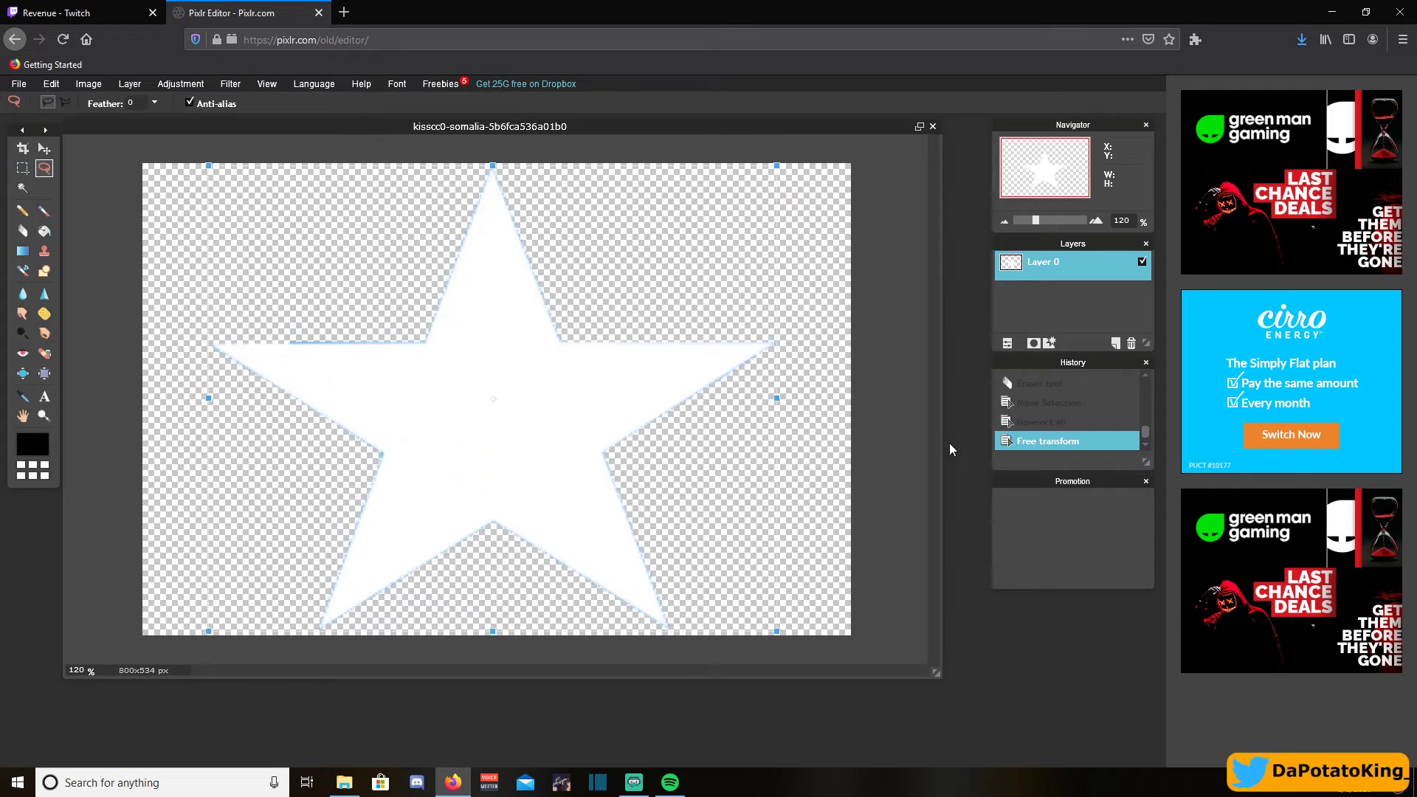
{"action": "left_click", "coordinate": [908, 448]}
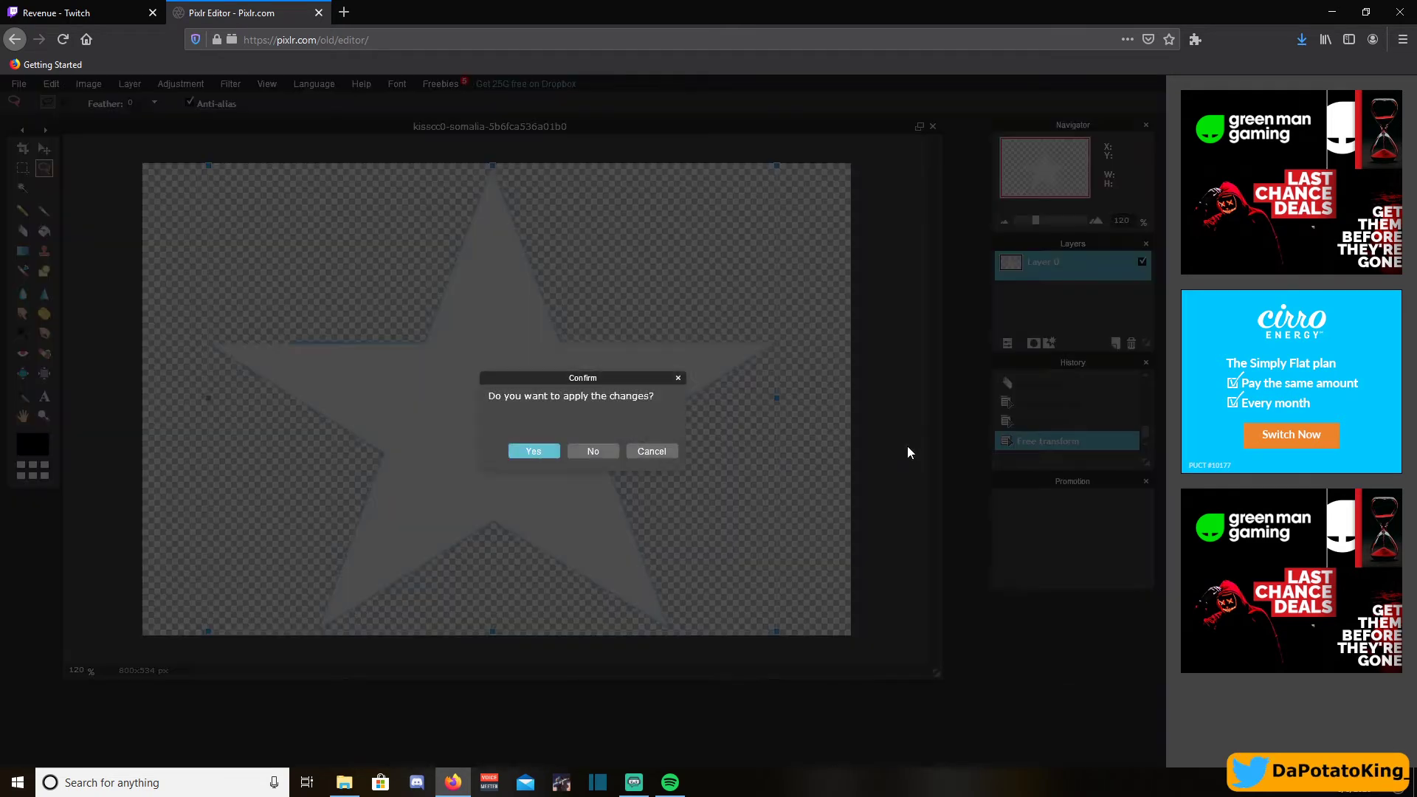
{"action": "left_click", "coordinate": [550, 451]}
- Enable the Outer glow and Inner glow layer styles on the star layer
{"action": "right_click", "coordinate": [1062, 264]}
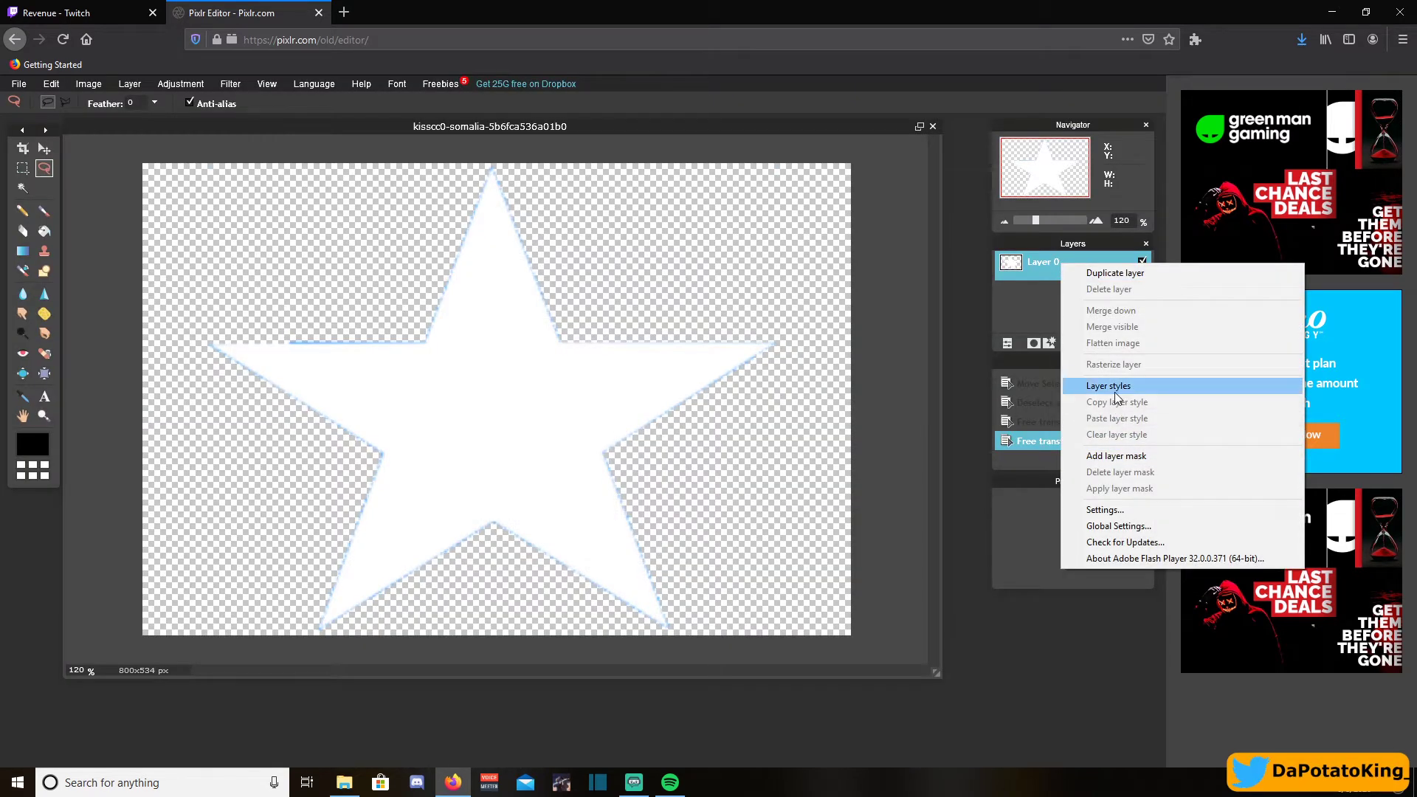
{"action": "left_click", "coordinate": [1109, 386]}
{"action": "left_click_drag", "start_coordinate": [578, 307], "coordinate": [846, 300]}
{"action": "left_click", "coordinate": [709, 365]}
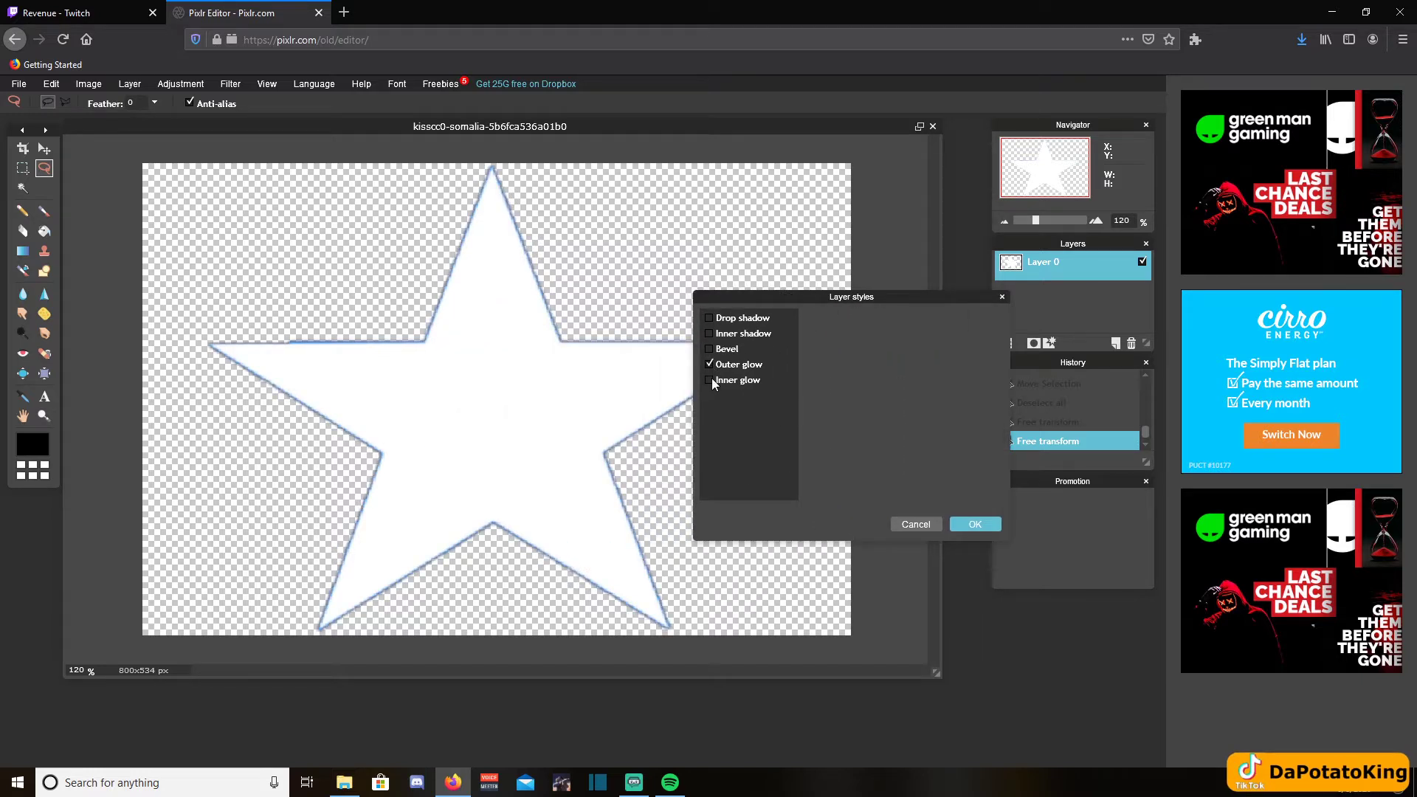
{"action": "left_click", "coordinate": [710, 381]}
- Set the colours of both the outer glow and the inner glow to black (000000)
{"action": "left_click", "coordinate": [748, 368]}
{"action": "left_click", "coordinate": [900, 390]}
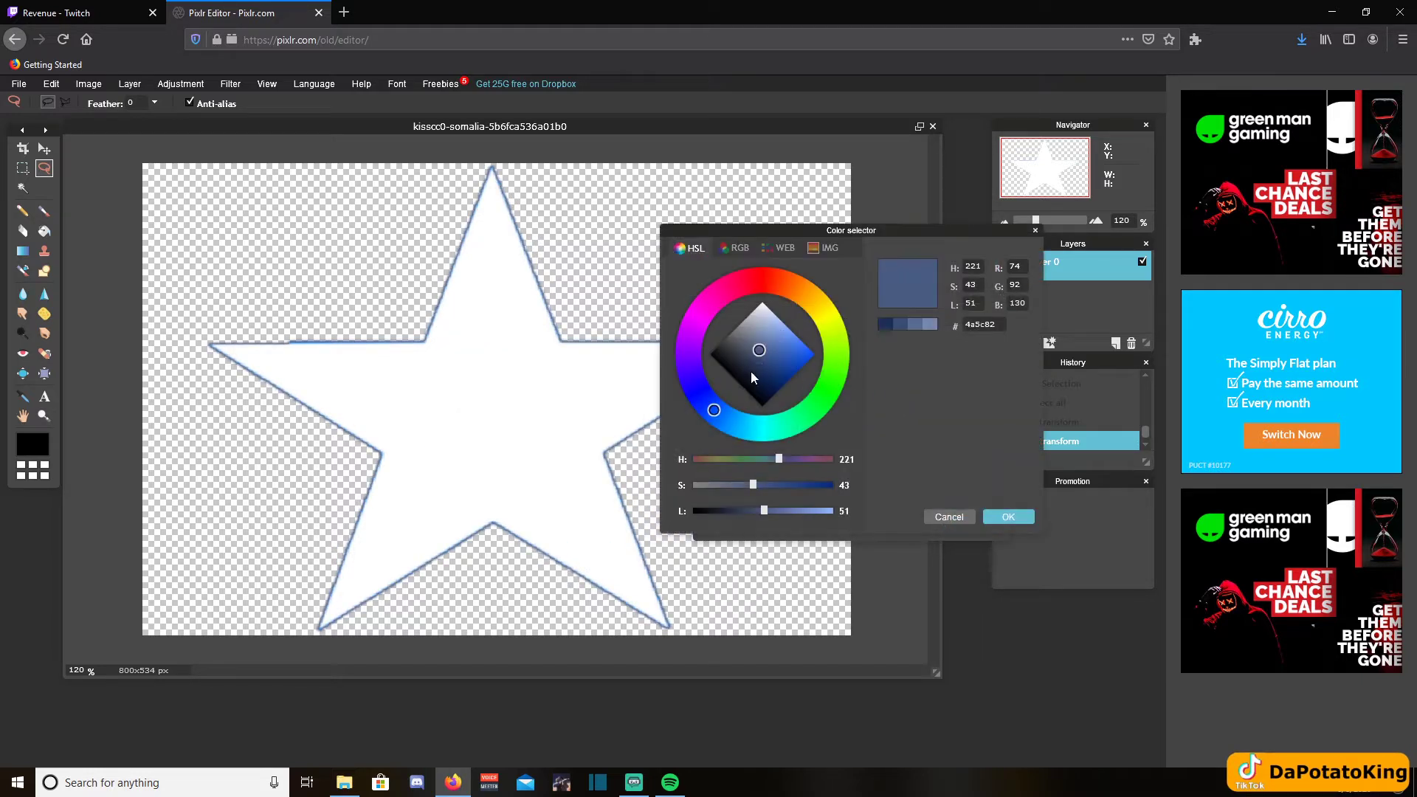
{"action": "left_click_drag", "start_coordinate": [751, 373], "coordinate": [658, 343]}
{"action": "left_click", "coordinate": [1002, 515]}
{"action": "left_click", "coordinate": [741, 382]}
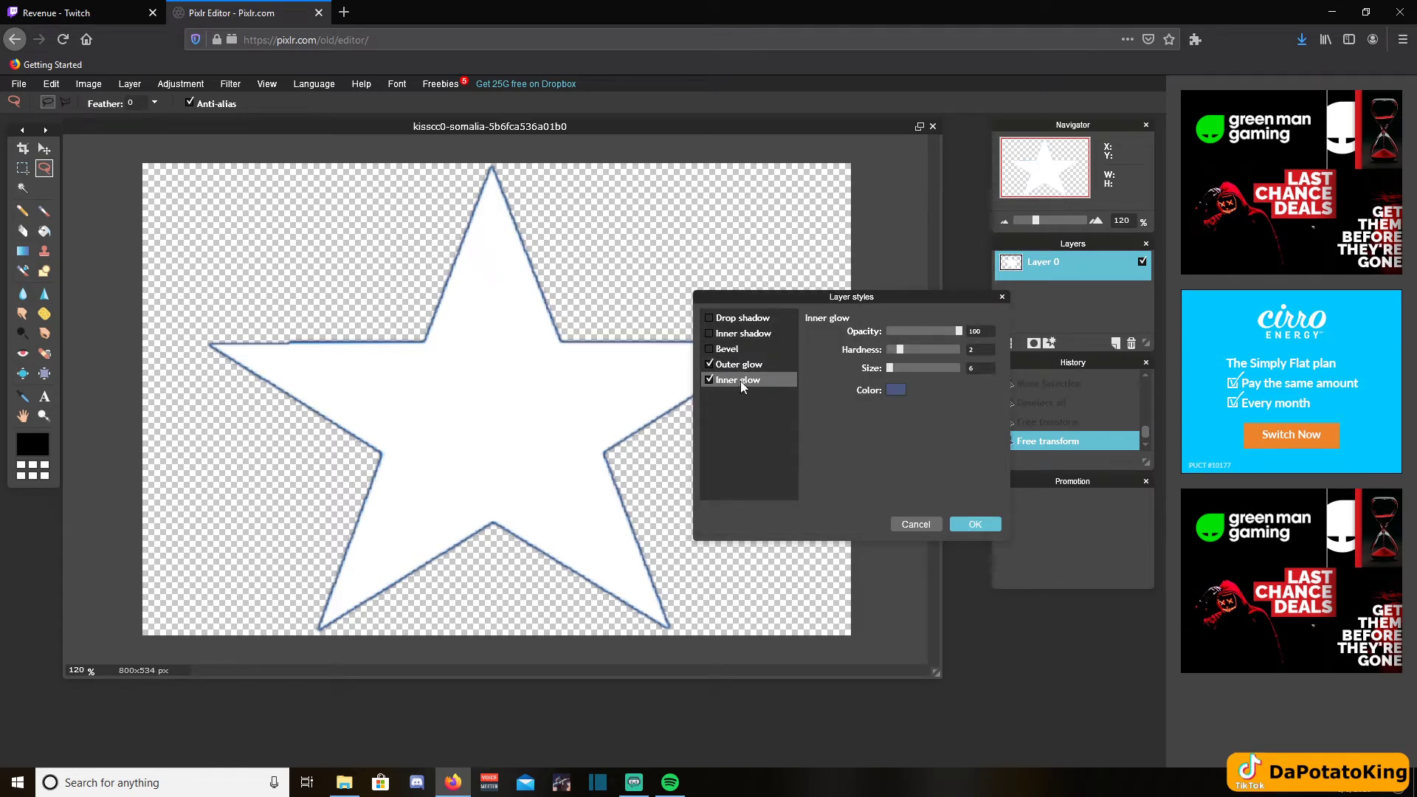
{"action": "left_click", "coordinate": [900, 390]}
{"action": "left_click", "coordinate": [714, 378]}
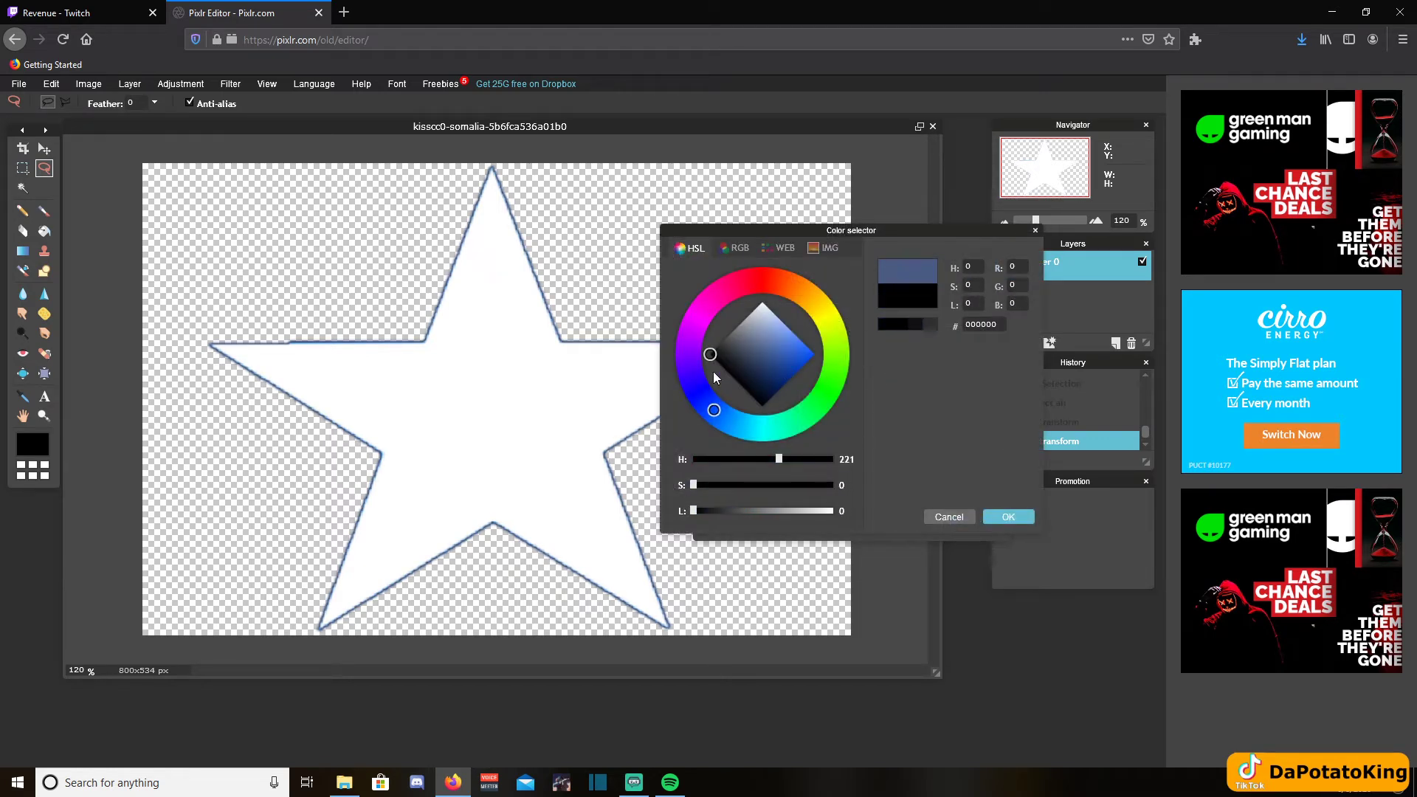
{"action": "left_click", "coordinate": [1001, 512]}
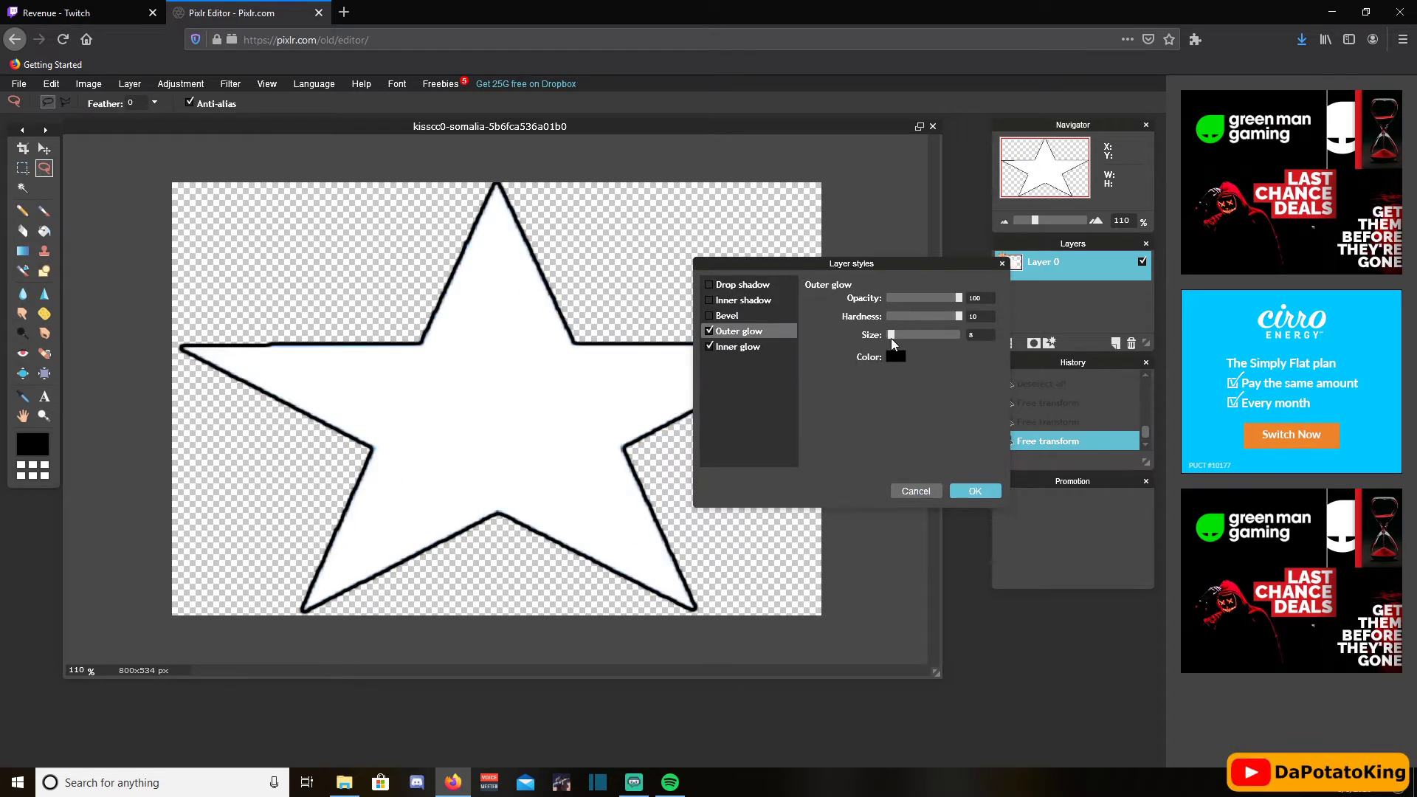
- Set the outer glow size to 15 and the inner glow size to 24, and apply the layer styles
{"action": "left_click_drag", "start_coordinate": [891, 337], "coordinate": [897, 346]}
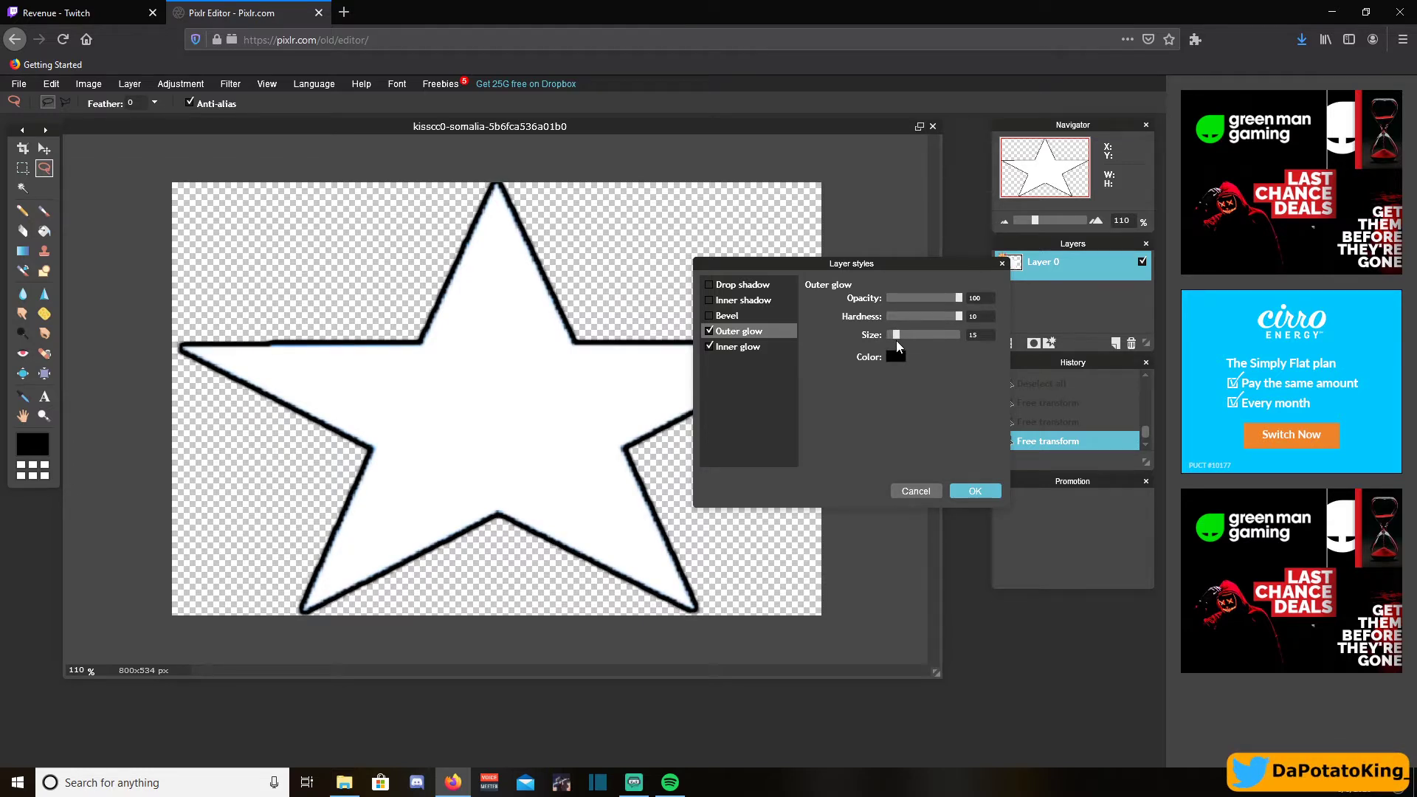
{"action": "left_click", "coordinate": [745, 354]}
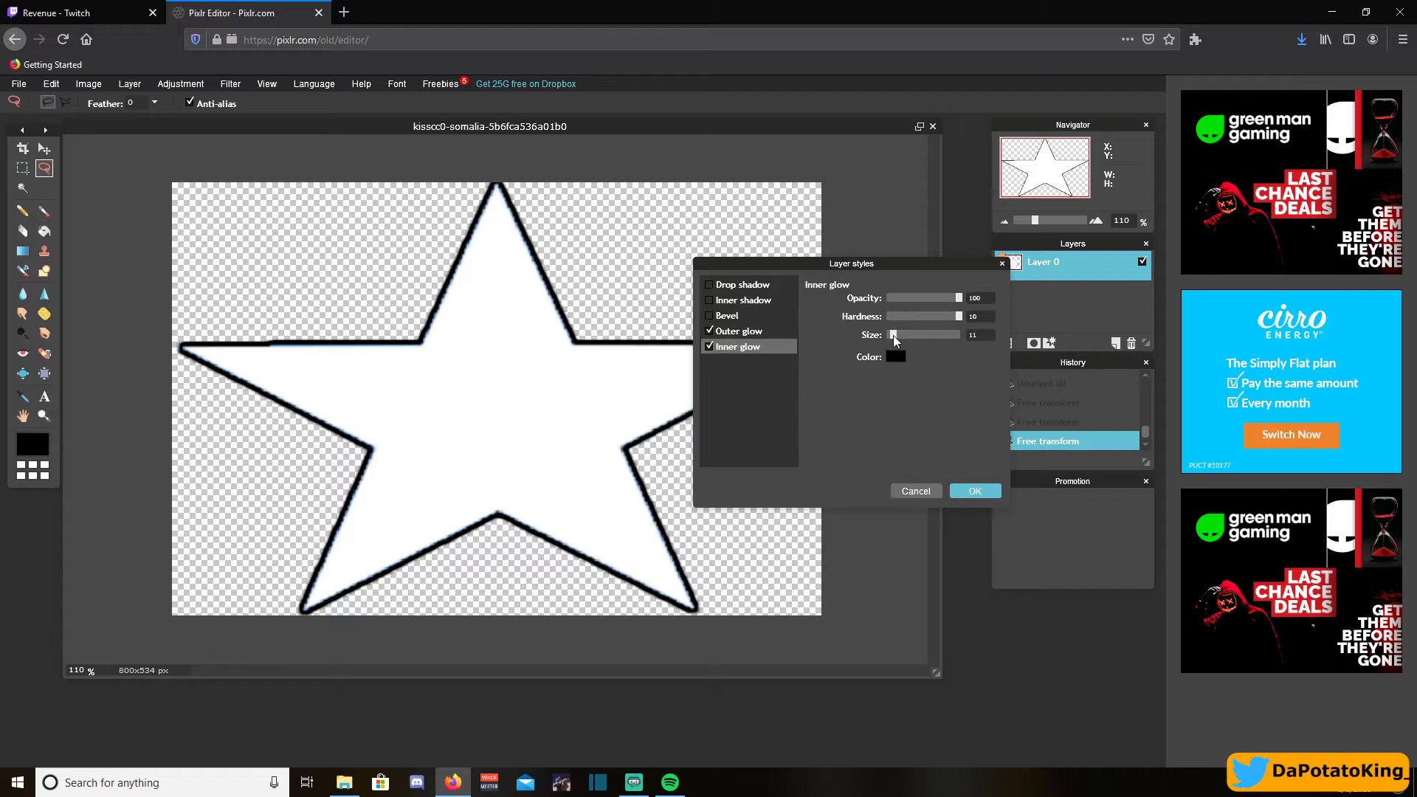
{"action": "left_click_drag", "start_coordinate": [893, 339], "coordinate": [904, 340]}
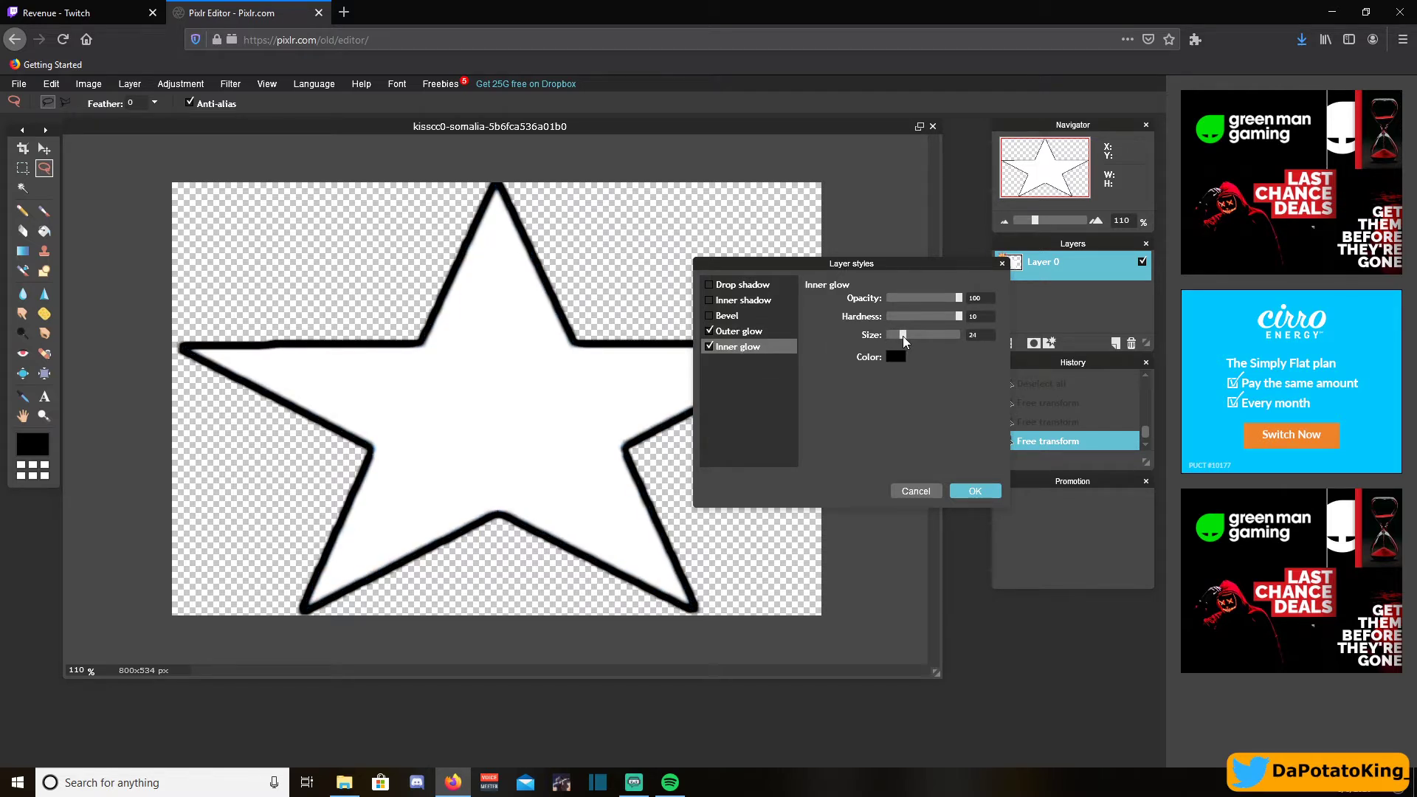
{"action": "left_click", "coordinate": [974, 491]}
- Save the hollow star as a transparent, full-quality PNG named "Star PNG outline"
{"action": "left_click", "coordinate": [19, 83]}
{"action": "left_click", "coordinate": [37, 153]}
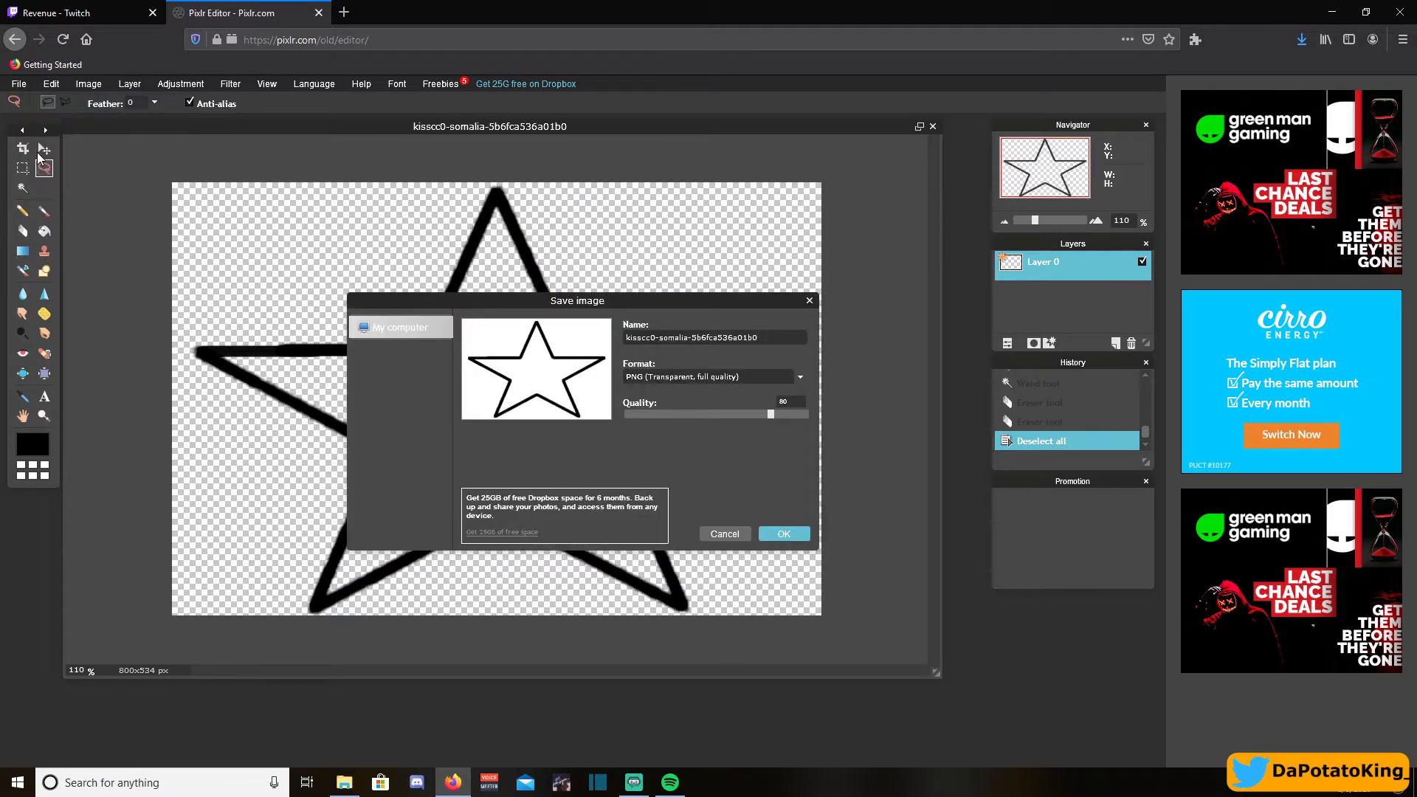
{"action": "left_click", "coordinate": [799, 377]}
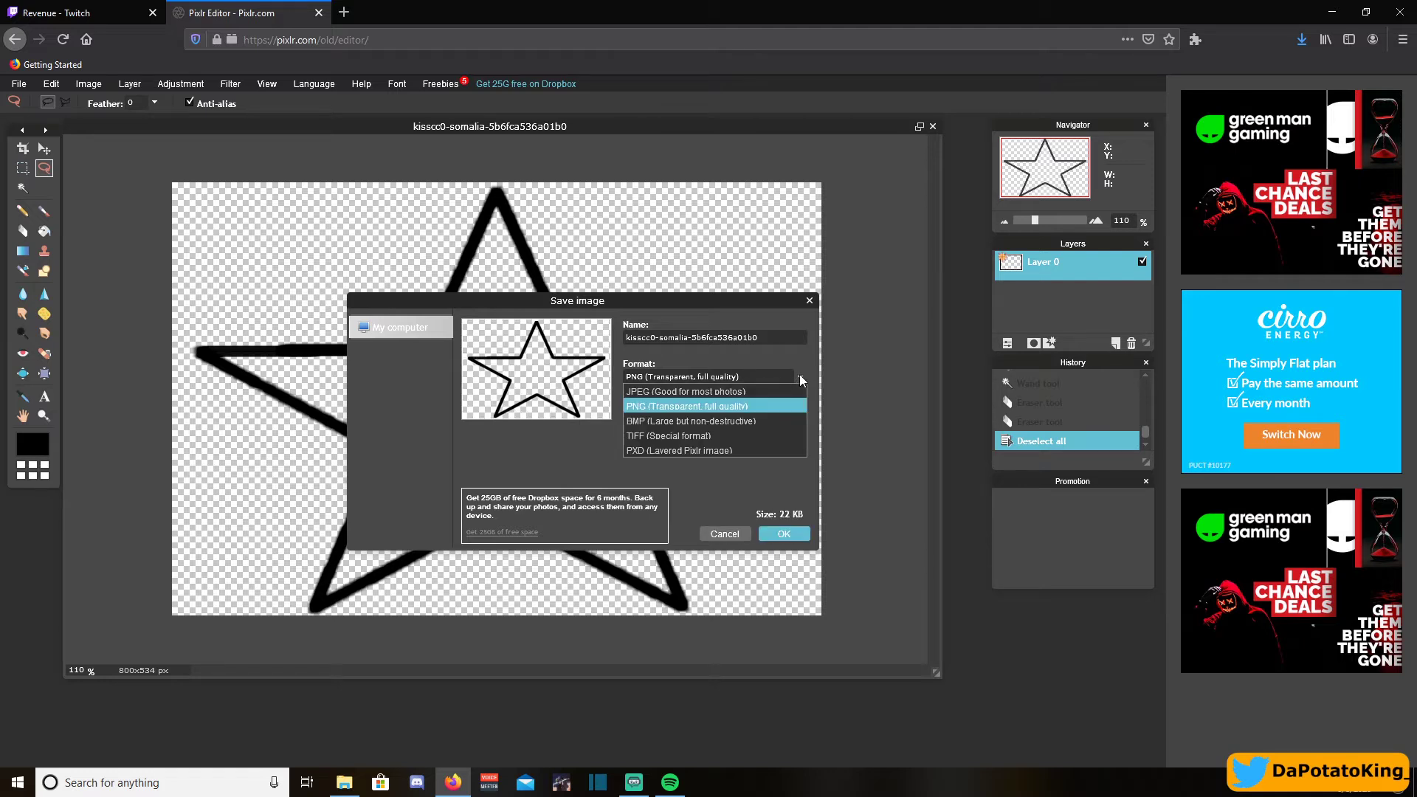
{"action": "left_click", "coordinate": [674, 406]}
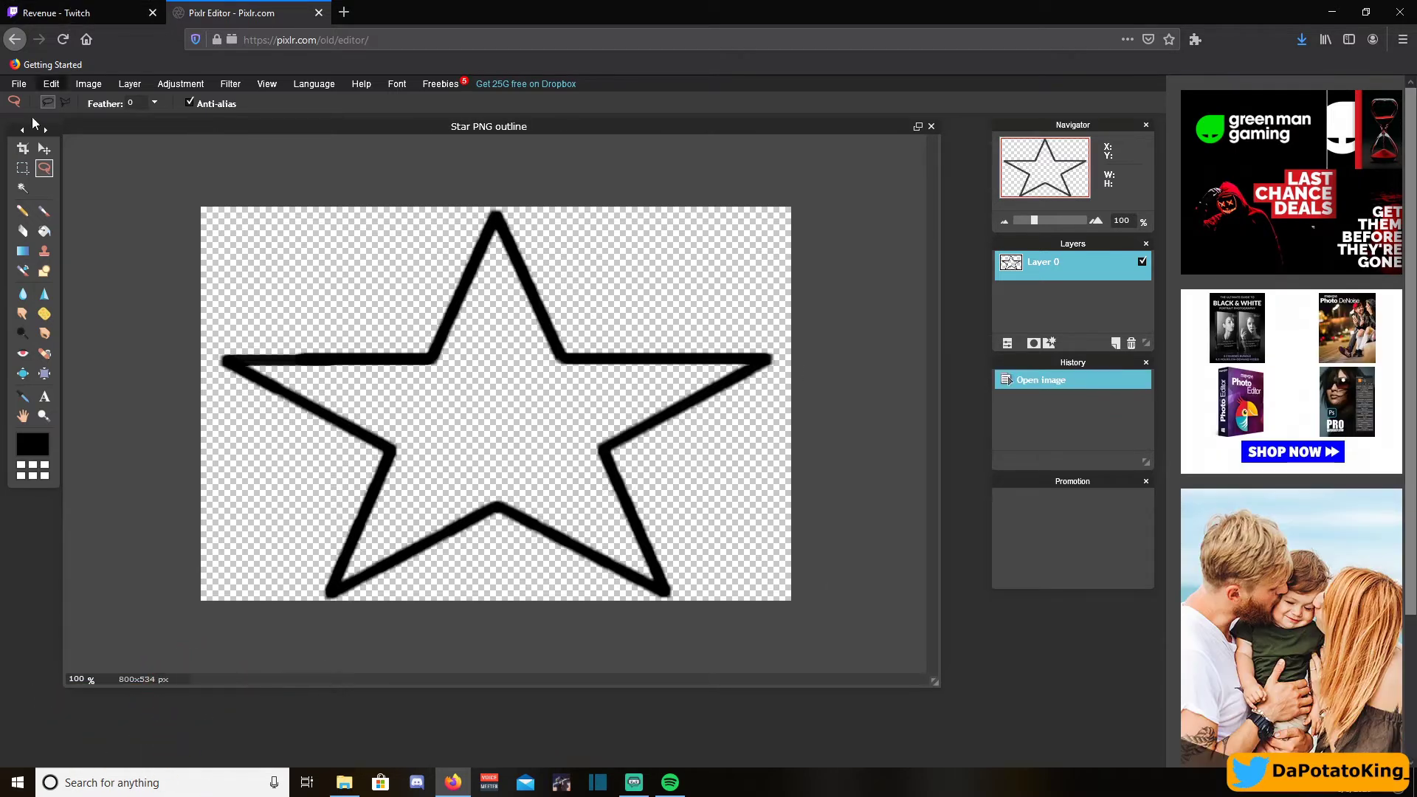
- Add the gold fleur-de-lis image as a layer beneath the star outline and enlarge it until gold fills the canvas
{"action": "left_click", "coordinate": [51, 83]}
{"action": "left_click", "coordinate": [161, 148]}
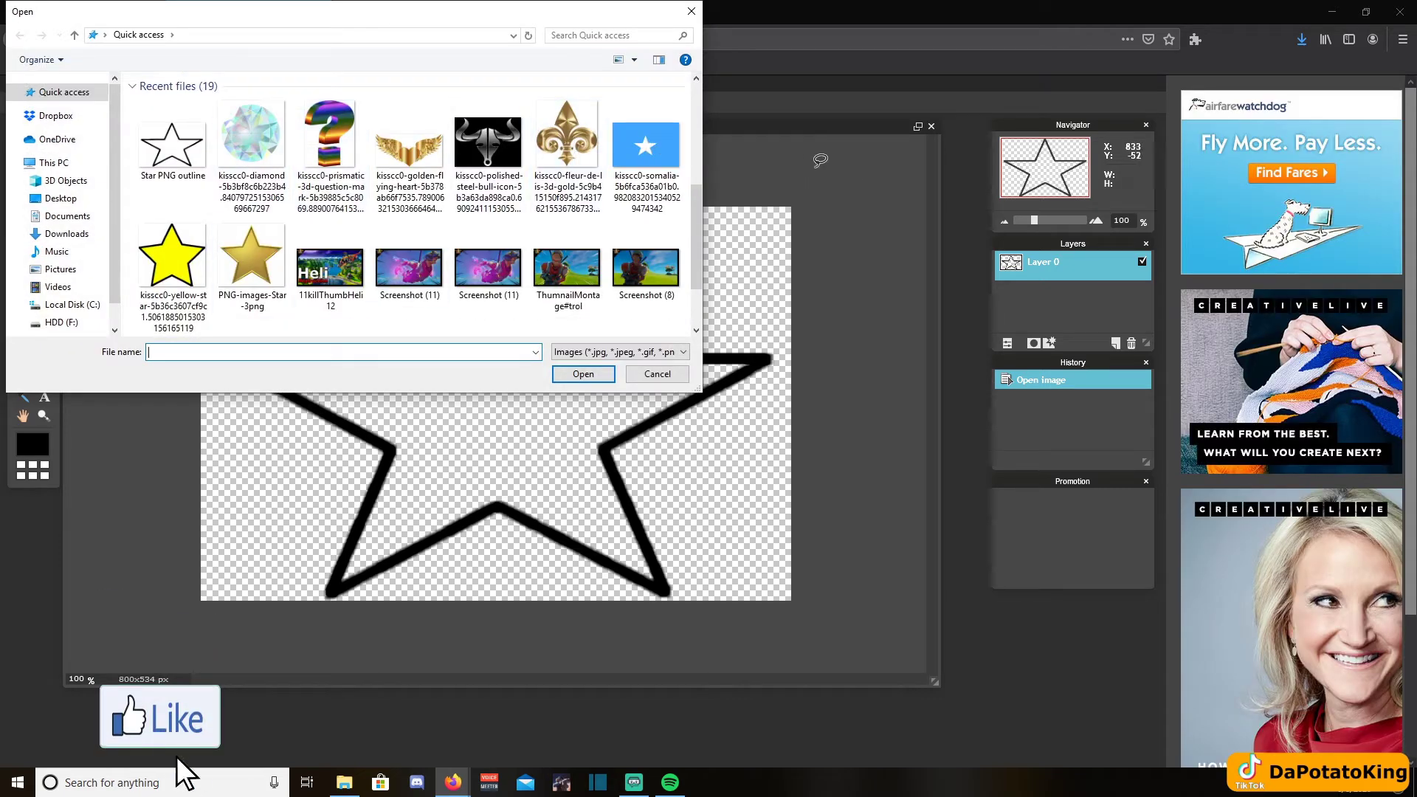
{"action": "left_click", "coordinate": [563, 137]}
{"action": "left_click", "coordinate": [583, 373]}
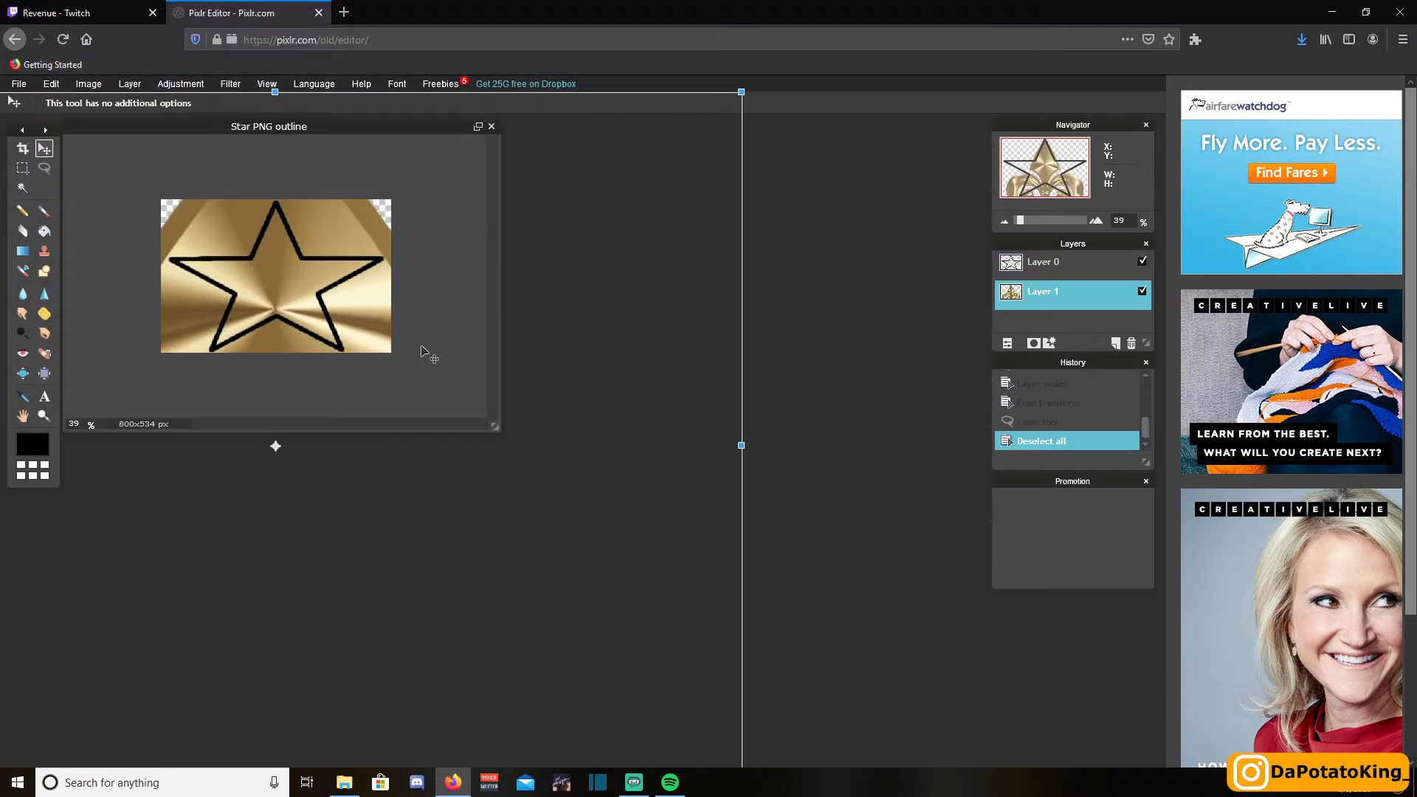
{"action": "left_click_drag", "start_coordinate": [417, 337], "coordinate": [423, 330]}
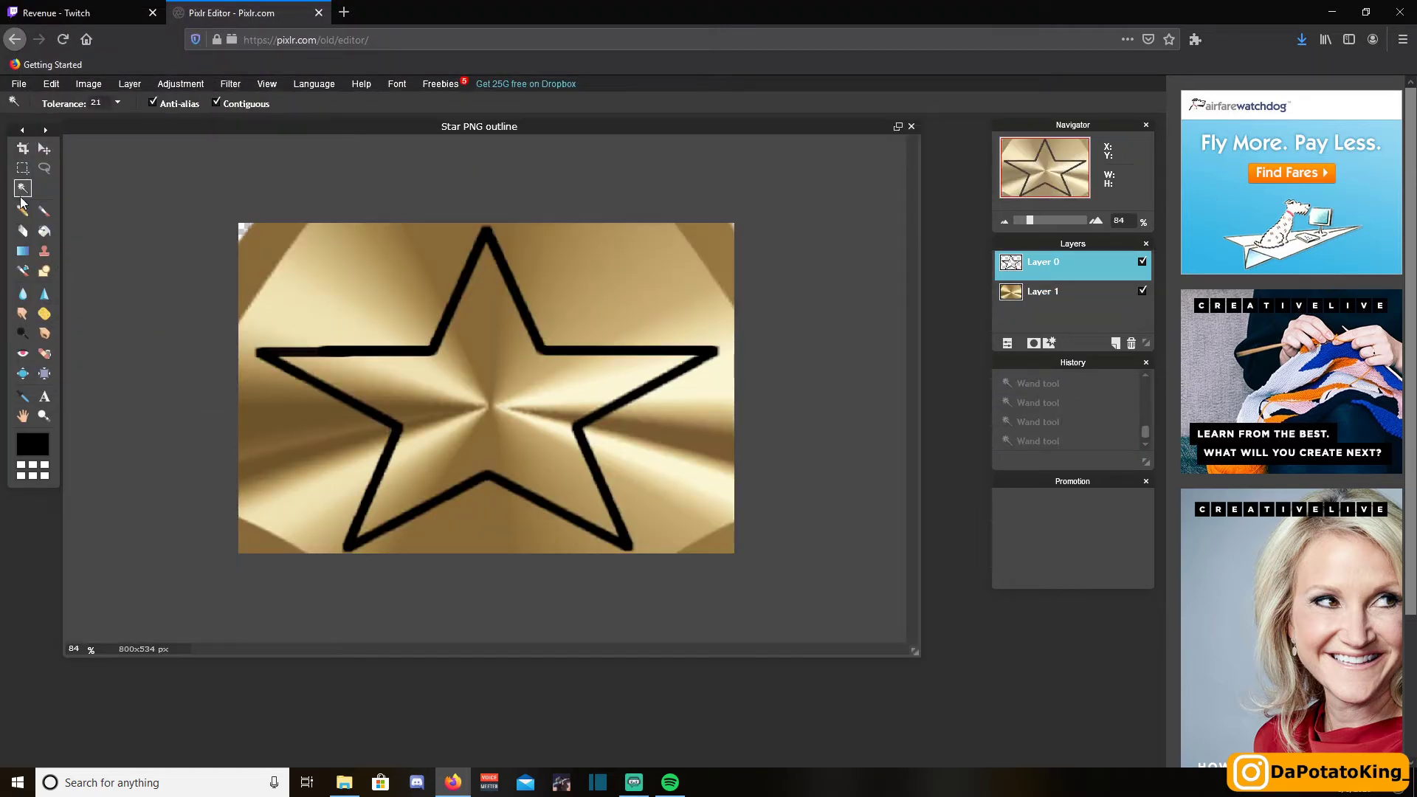
- Erase the gold texture outside the black star outline and save the image as "Star PNG outline"
{"action": "left_click", "coordinate": [444, 349]}
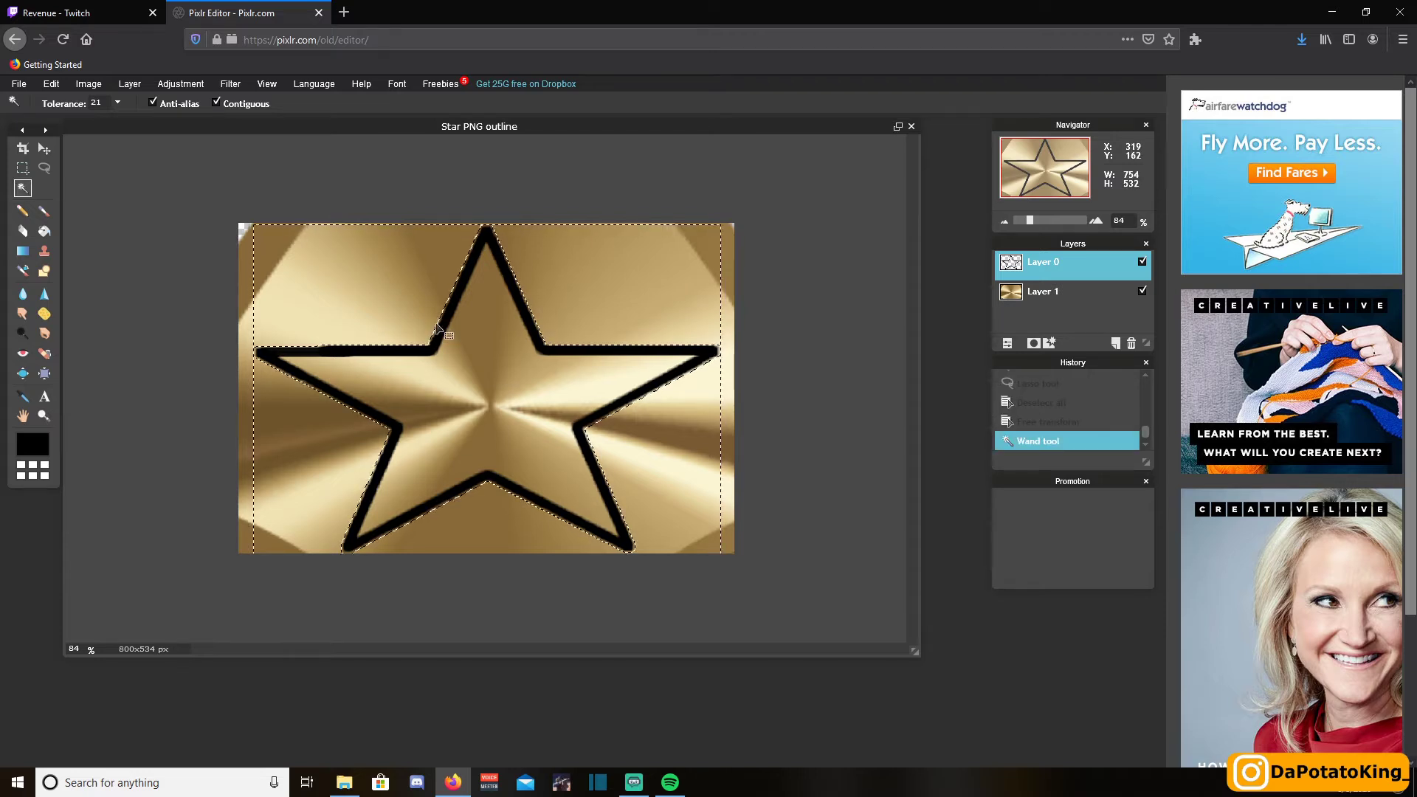
{"action": "left_click", "coordinate": [23, 230]}
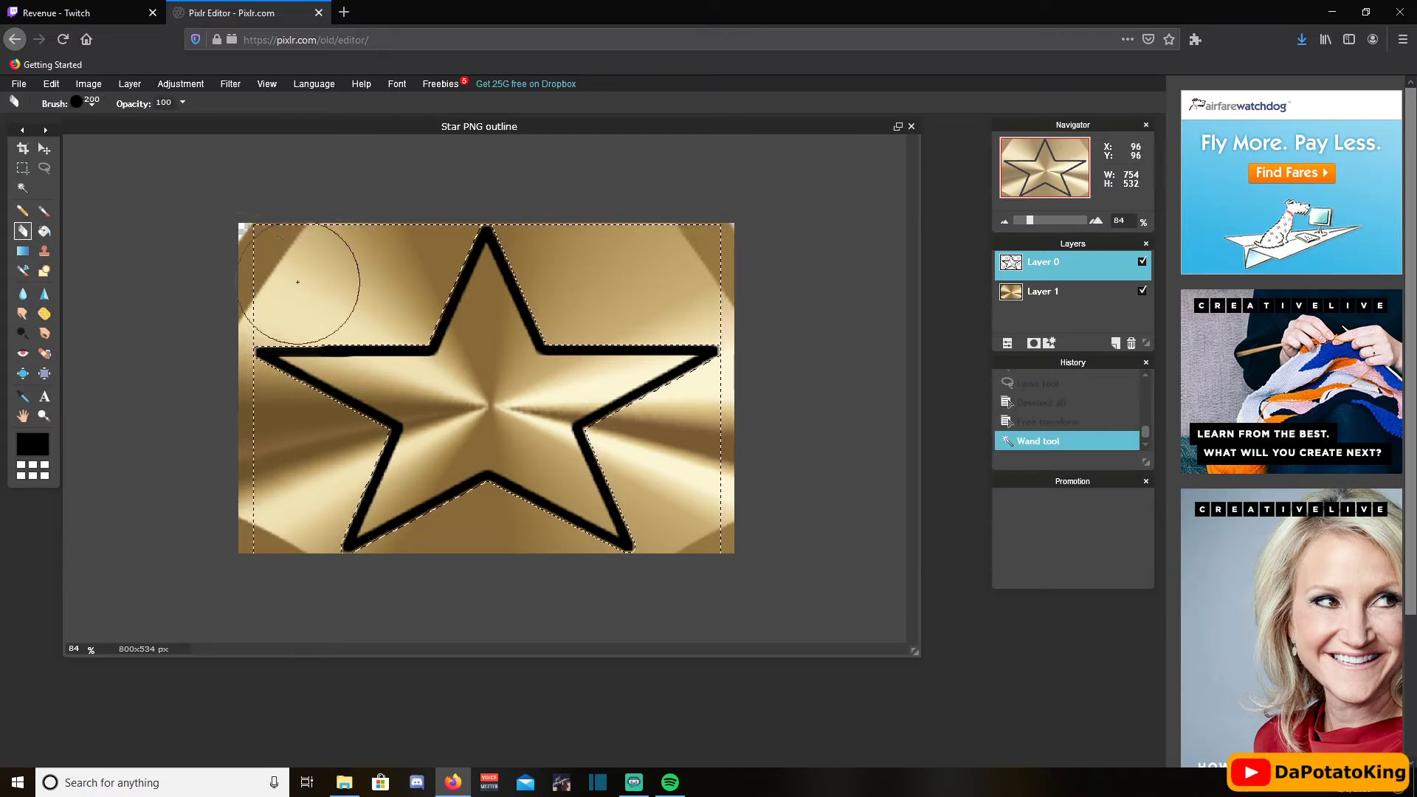
{"action": "left_click", "coordinate": [300, 282]}
{"action": "left_click_drag", "start_coordinate": [1058, 296], "coordinate": [1055, 267]}
{"action": "mouse_move", "coordinate": [384, 280]}
{"action": "left_mouse_down"}
{"action": "mouse_move", "coordinate": [420, 301]}
{"action": "mouse_move", "coordinate": [447, 252]}
{"action": "mouse_move", "coordinate": [268, 247]}
{"action": "mouse_move", "coordinate": [239, 449]}
{"action": "mouse_move", "coordinate": [282, 467]}
{"action": "mouse_move", "coordinate": [363, 364]}
{"action": "mouse_move", "coordinate": [392, 428]}
{"action": "mouse_move", "coordinate": [556, 621]}
{"action": "mouse_move", "coordinate": [702, 614]}
{"action": "mouse_move", "coordinate": [716, 329]}
{"action": "mouse_move", "coordinate": [411, 256]}
{"action": "left_mouse_up"}
{"action": "left_click", "coordinate": [23, 87]}
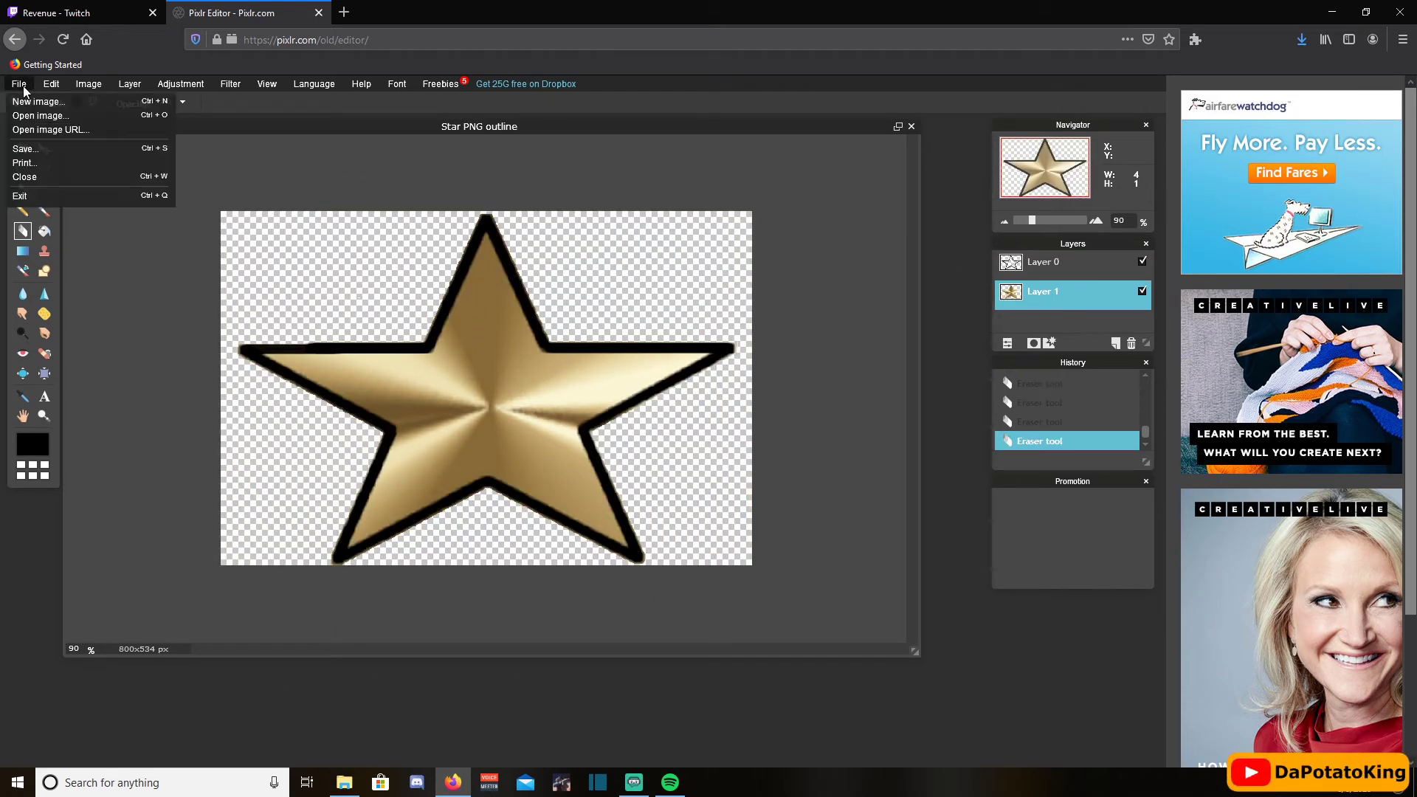
{"action": "left_click", "coordinate": [46, 153]}
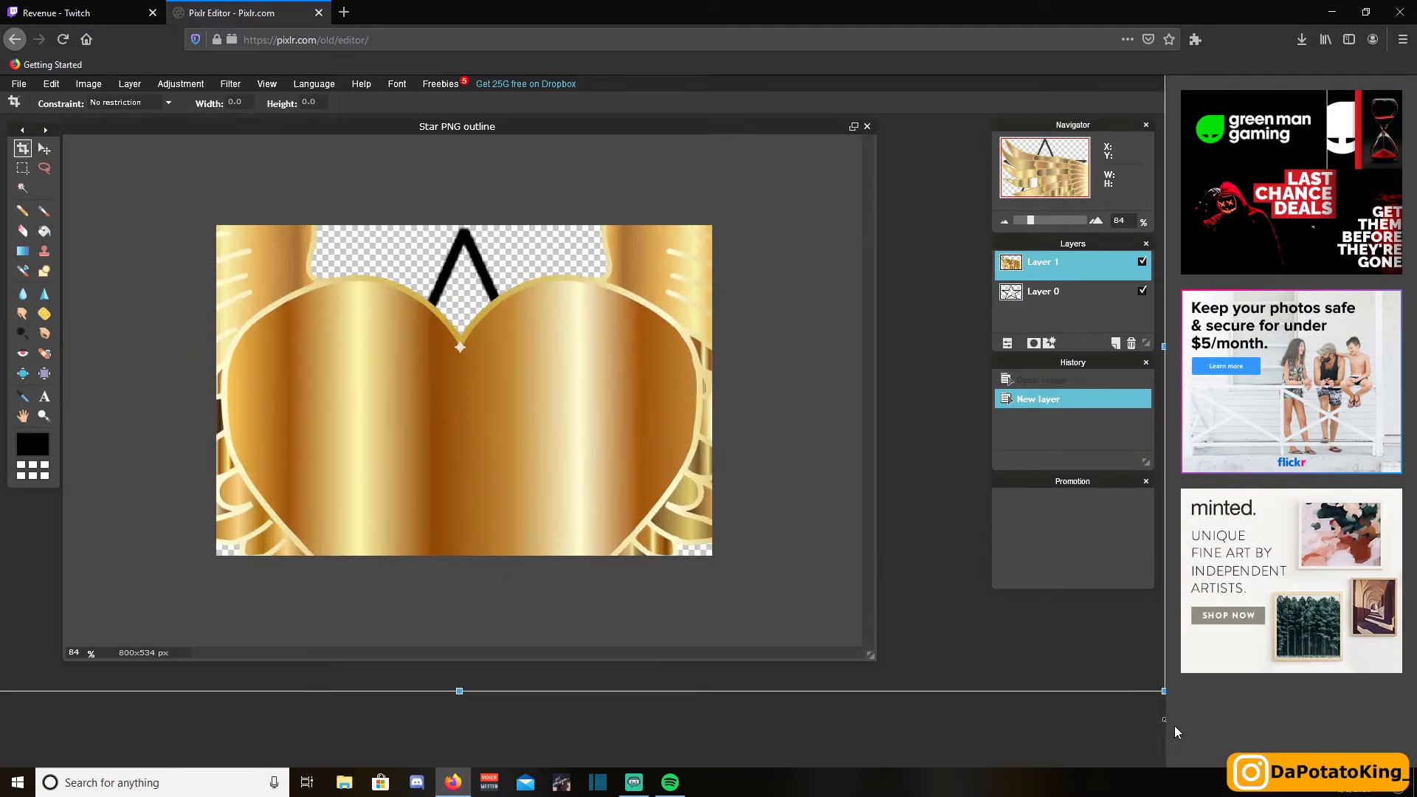
- Enlarge and rotate the golden heart layer until gold covers the star, and erase the gold outside the outline
{"action": "left_click_drag", "start_coordinate": [952, 584], "coordinate": [989, 530]}
{"action": "left_click_drag", "start_coordinate": [1133, 317], "coordinate": [369, 738]}
{"action": "left_click_drag", "start_coordinate": [976, 390], "coordinate": [1269, 390]}
{"action": "left_click_drag", "start_coordinate": [561, 417], "coordinate": [449, 416]}
{"action": "left_click", "coordinate": [23, 188]}
{"action": "key", "text": "Return"}
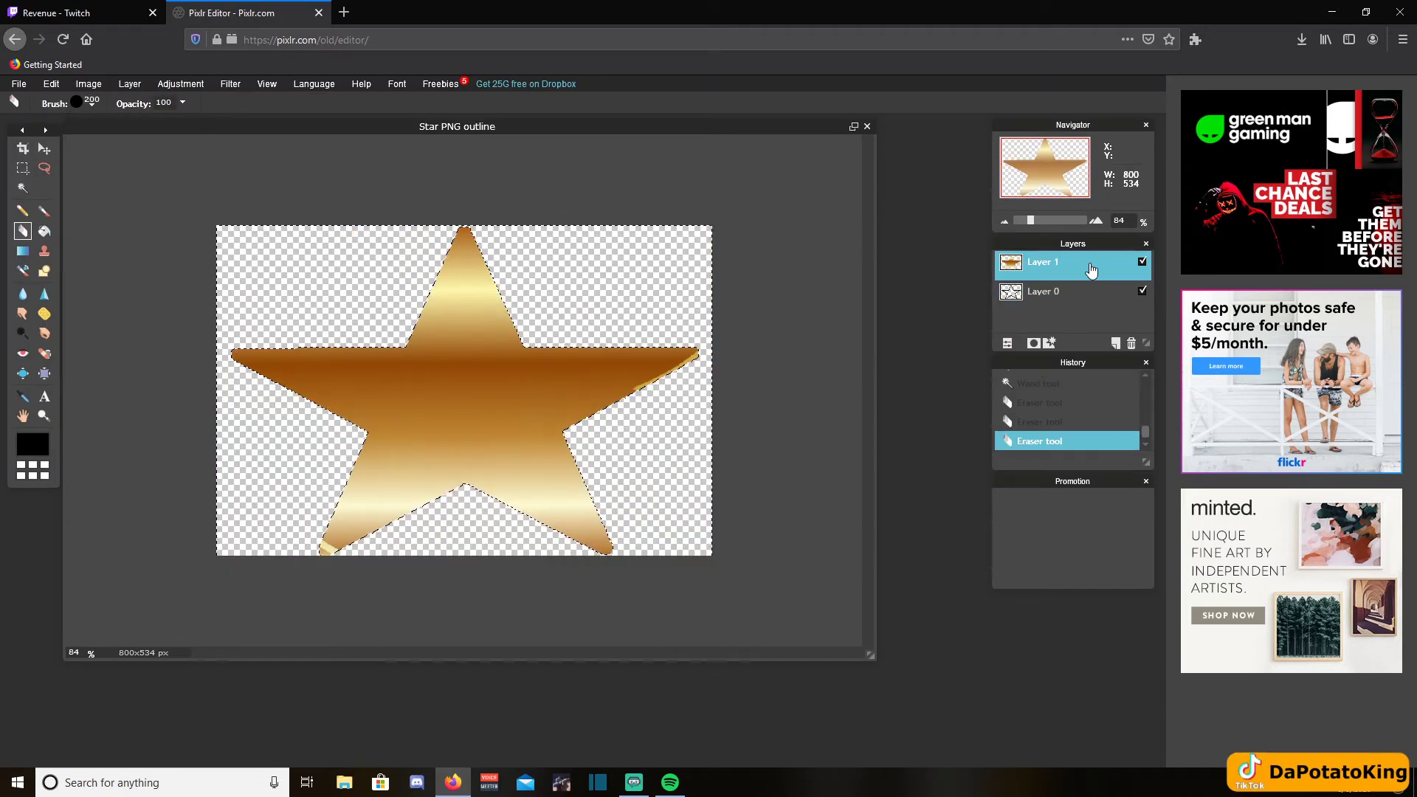
- Move the star outline layer above the gold layer and save the image as "Star PNG gold"
{"action": "left_click_drag", "start_coordinate": [1040, 292], "coordinate": [1041, 259]}
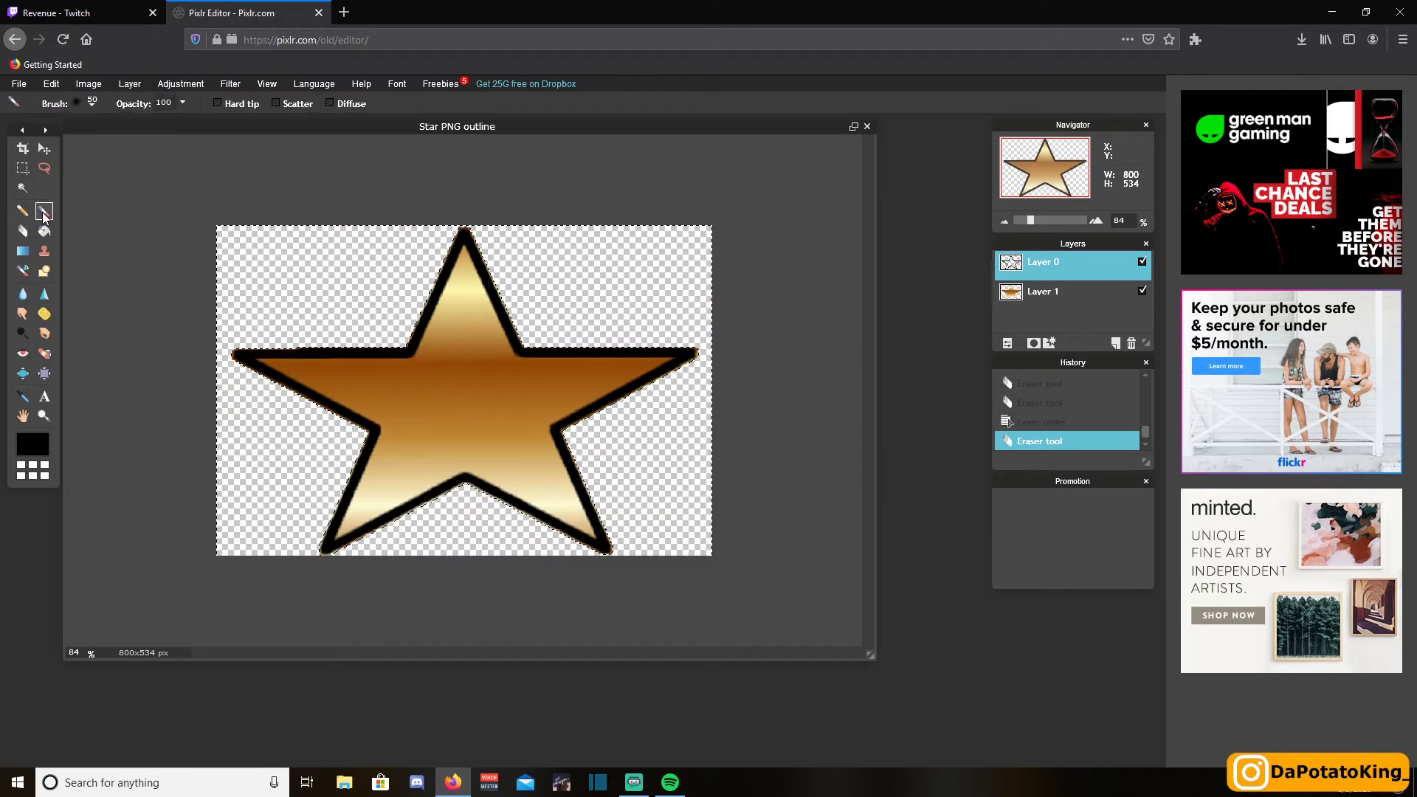
{"action": "left_click", "coordinate": [44, 167]}
{"action": "key", "text": "ctrl+s"}
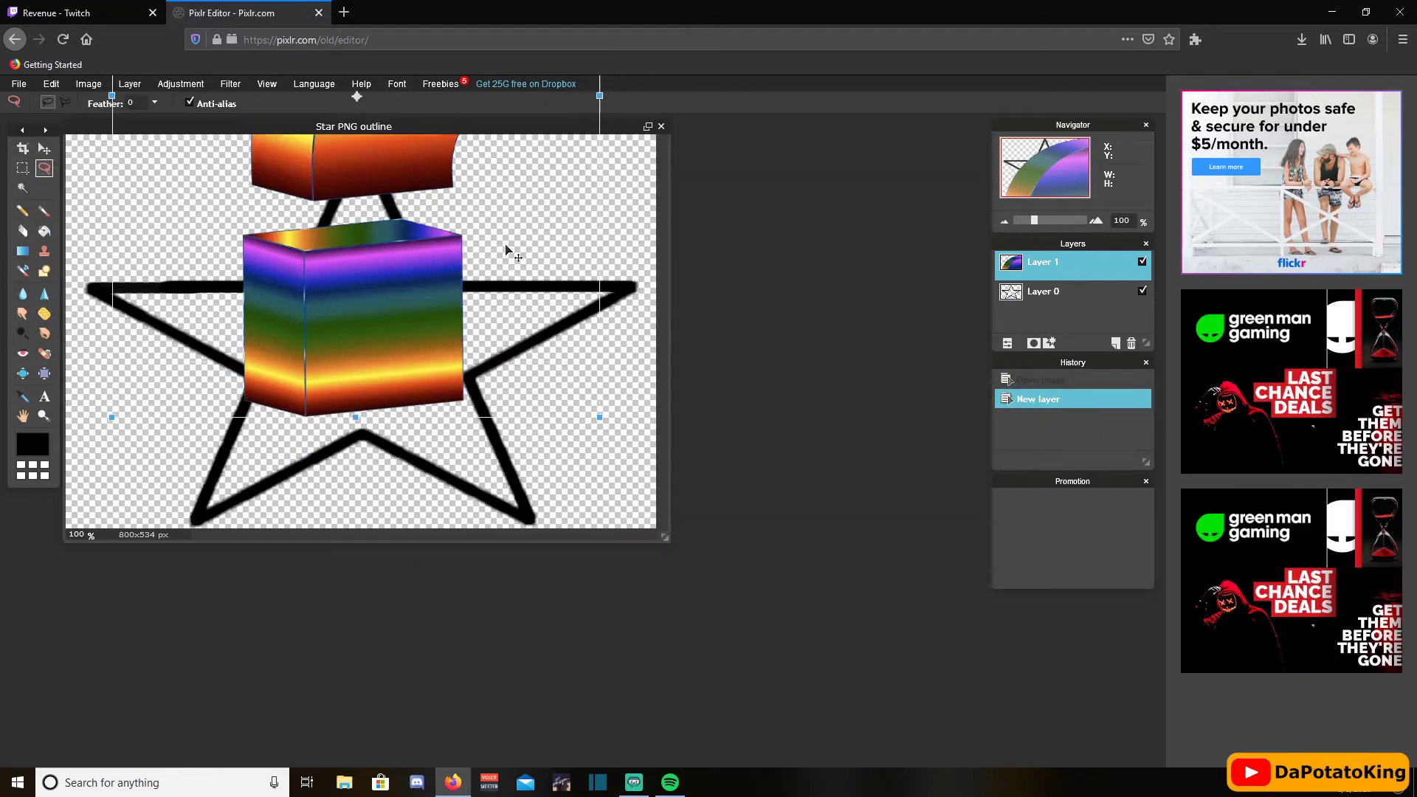
- Enlarge the prismatic question mark layer until its rainbow gradient covers the star outline, and apply the transform
{"action": "left_click_drag", "start_coordinate": [599, 417], "coordinate": [804, 642]}
{"action": "key", "text": "Return"}
{"action": "key", "text": "Return"}
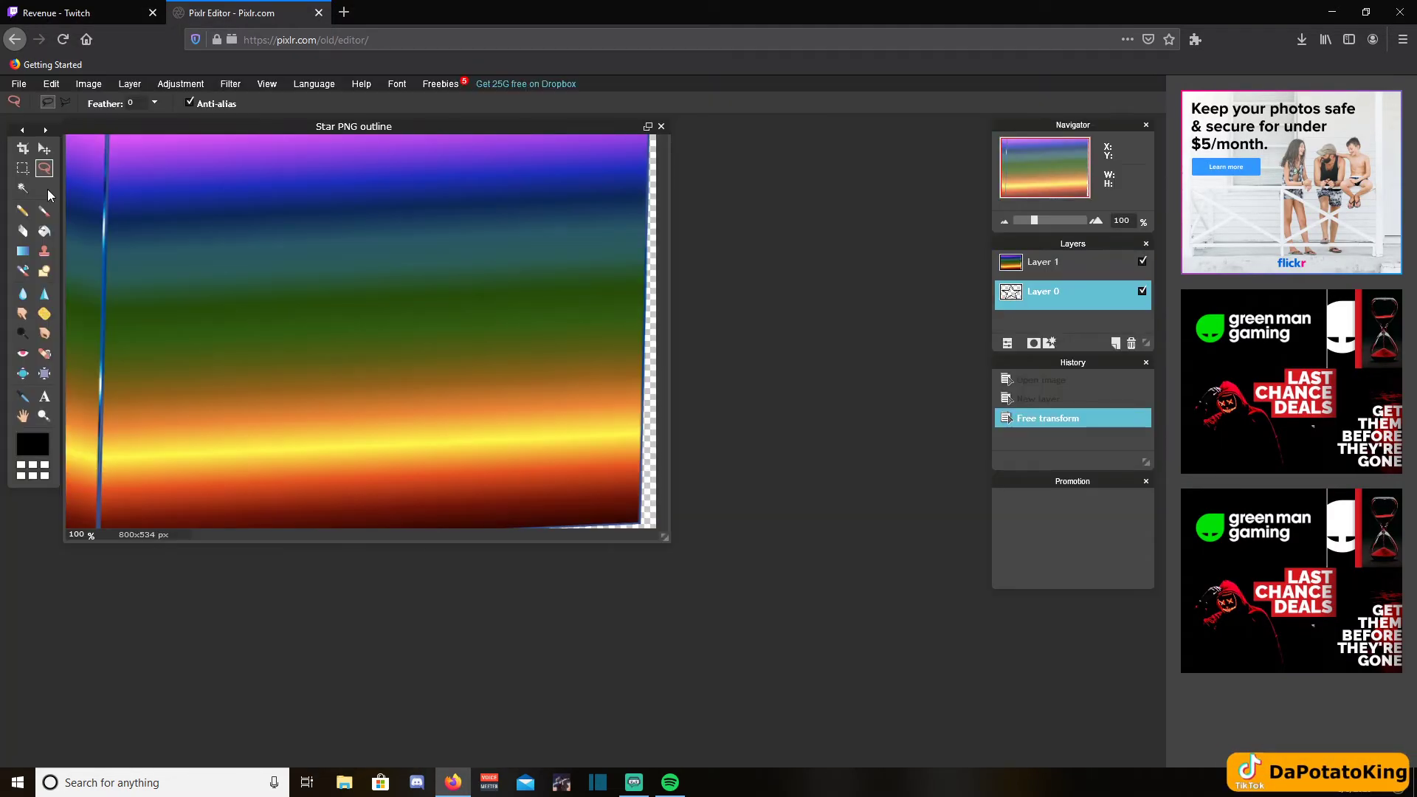
- Trim the rainbow layer to the star shape beneath the black outline and save the image as "Star PNG Flour"
{"action": "left_click", "coordinate": [23, 187]}
{"action": "left_click", "coordinate": [148, 206]}
{"action": "key", "text": "e"}
{"action": "left_click_drag", "start_coordinate": [635, 221], "coordinate": [66, 352]}
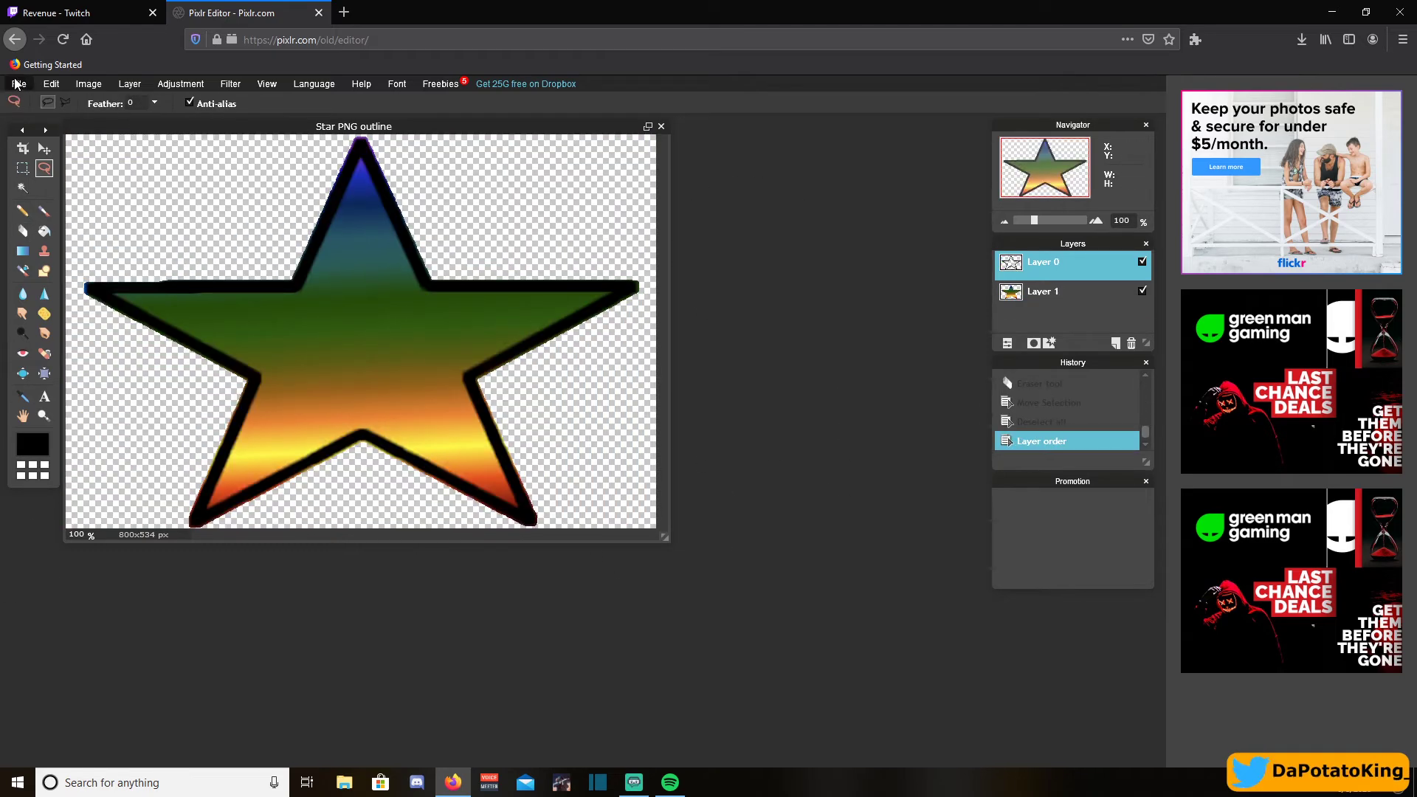
{"action": "left_click", "coordinate": [17, 84]}
{"action": "left_click", "coordinate": [40, 148]}
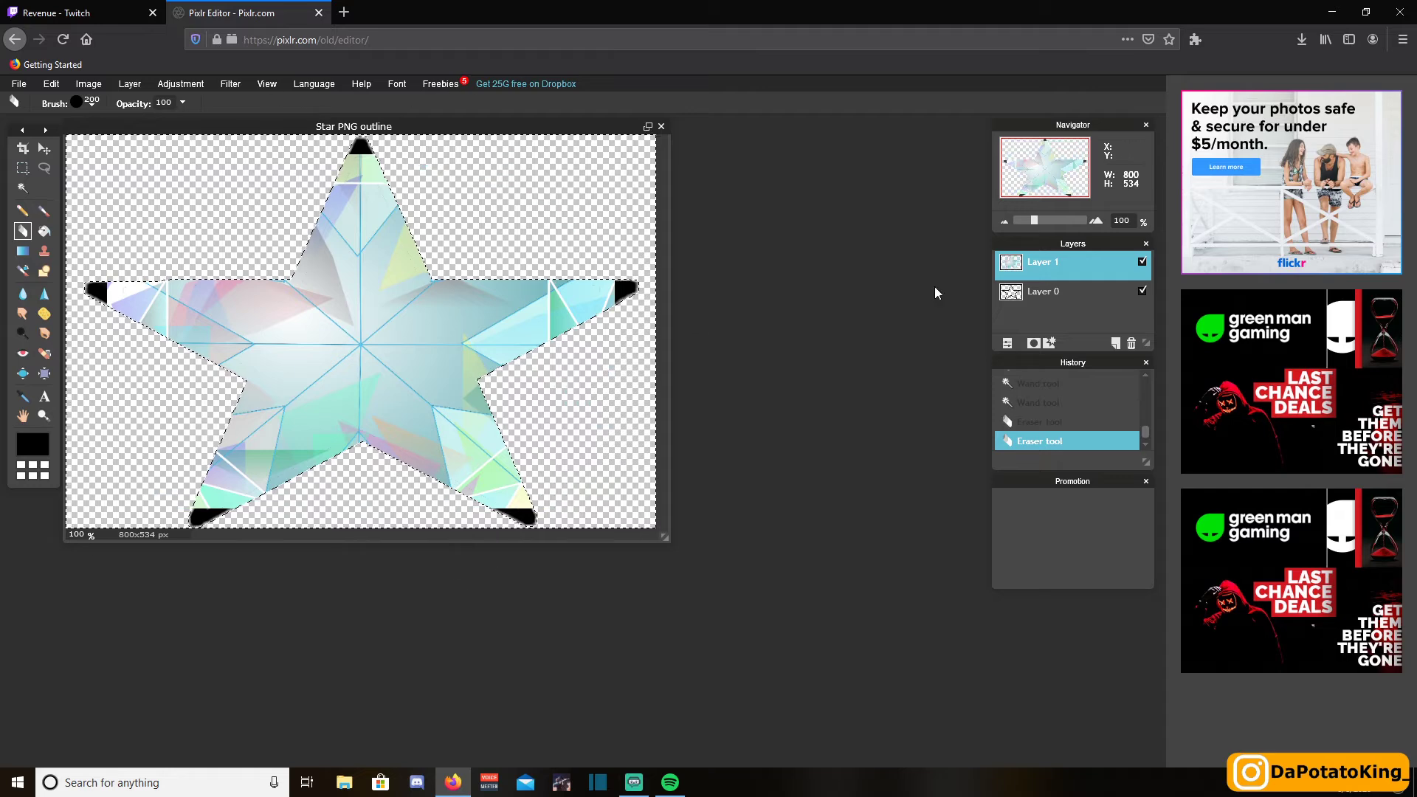
- Place the star outline layer above the diamond texture and save the image as "Star PNG diamond"
{"action": "left_click_drag", "start_coordinate": [1087, 292], "coordinate": [1087, 265]}
{"action": "left_click", "coordinate": [17, 84]}
{"action": "left_click", "coordinate": [40, 147]}
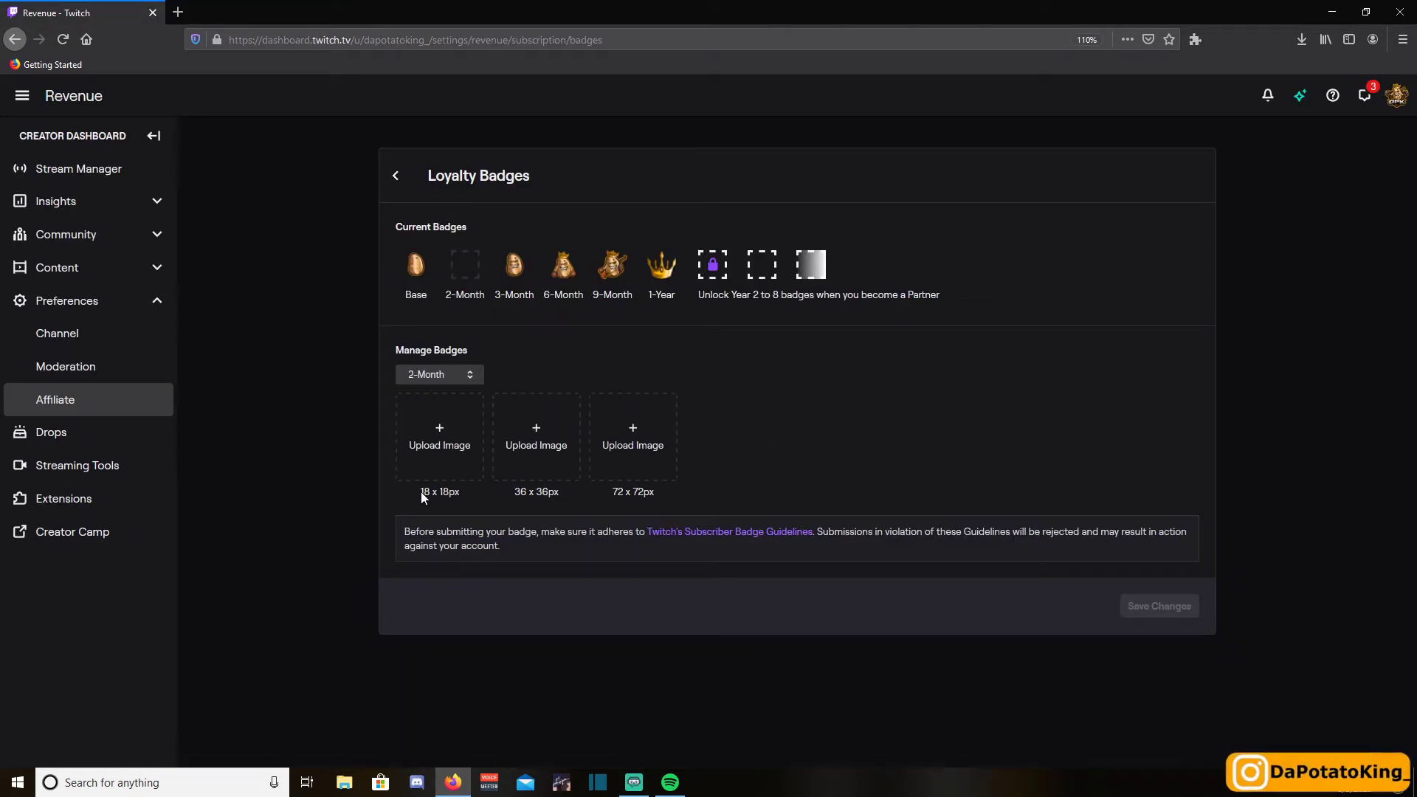
- Check the required image sizes for the 2-Month badge on Twitch's Loyalty Badges page
{"action": "left_click_drag", "start_coordinate": [405, 500], "coordinate": [652, 492]}
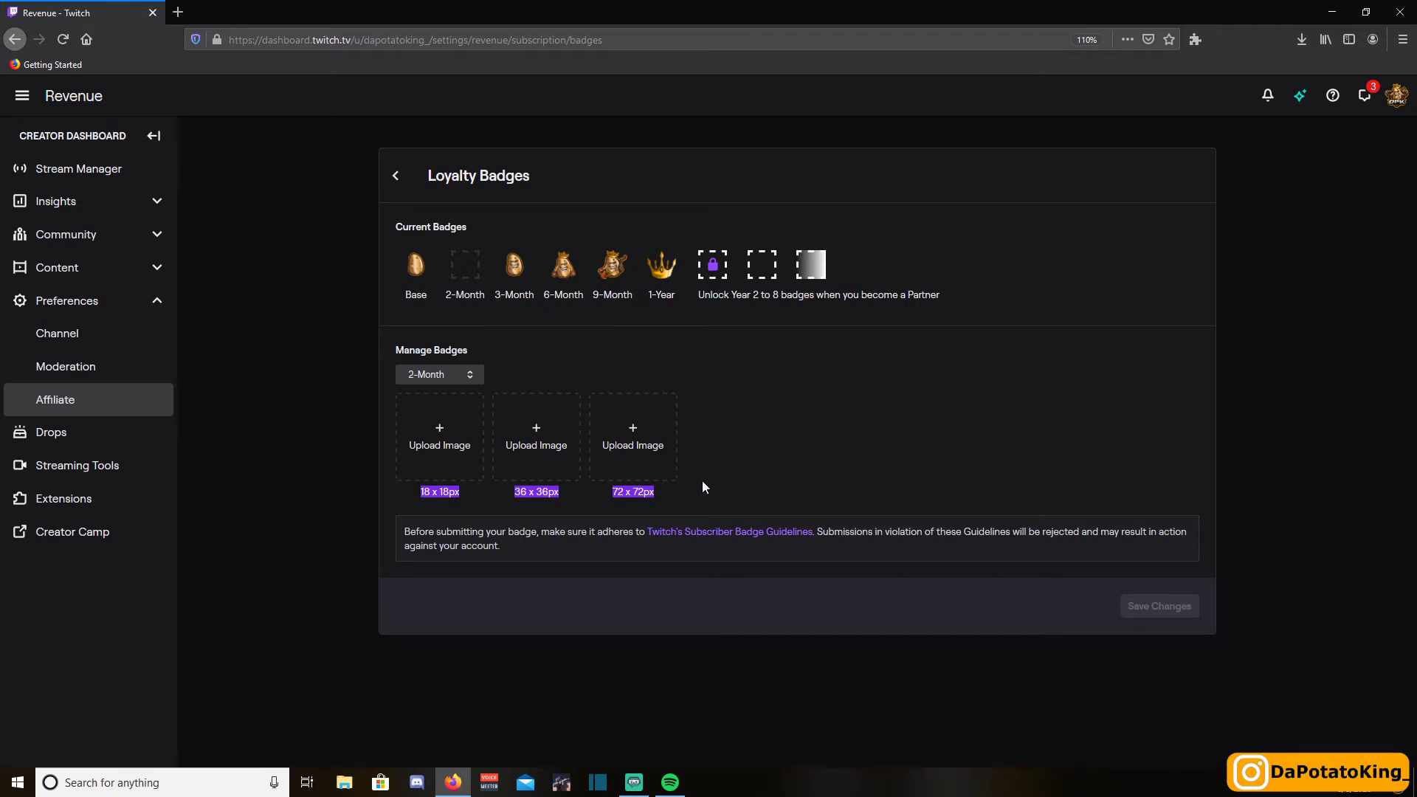
{"action": "left_click_drag", "start_coordinate": [467, 491], "coordinate": [412, 499]}
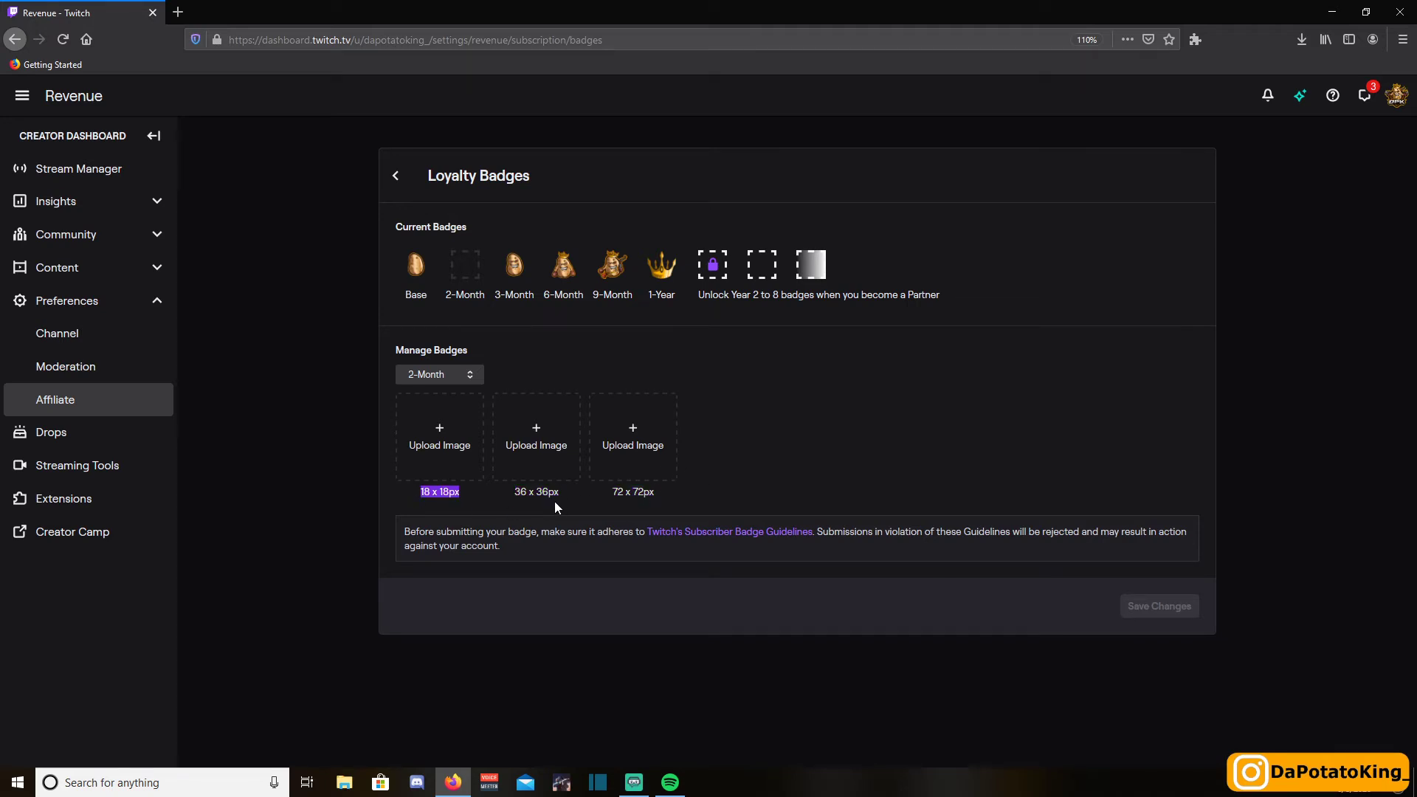
{"action": "left_click_drag", "start_coordinate": [506, 491], "coordinate": [730, 496]}
{"action": "left_click", "coordinate": [614, 509]}
- Launch Paint 3D and open the "Star PNG Flour" image
{"action": "left_click", "coordinate": [158, 787]}
{"action": "type", "text": "pho"}
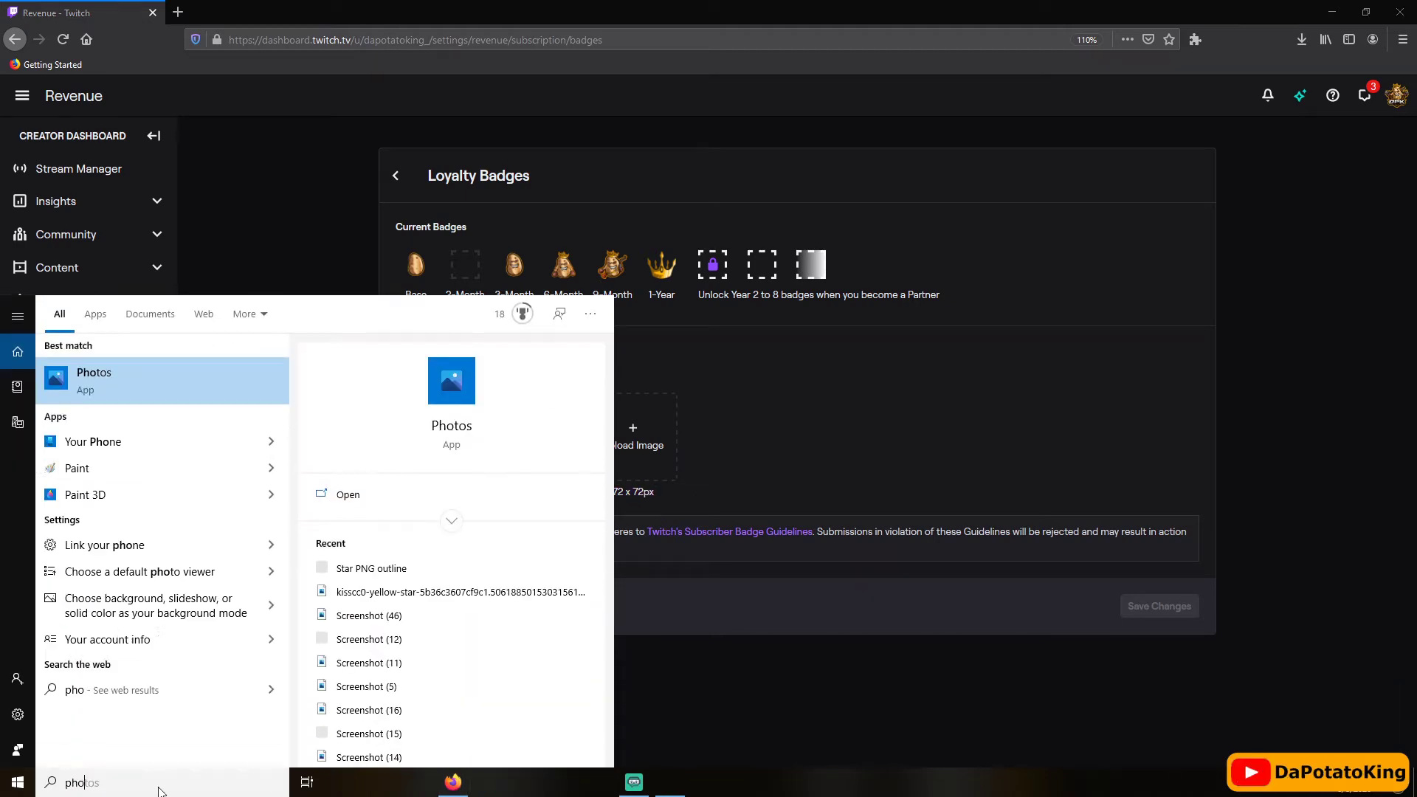
{"action": "left_click", "coordinate": [114, 493]}
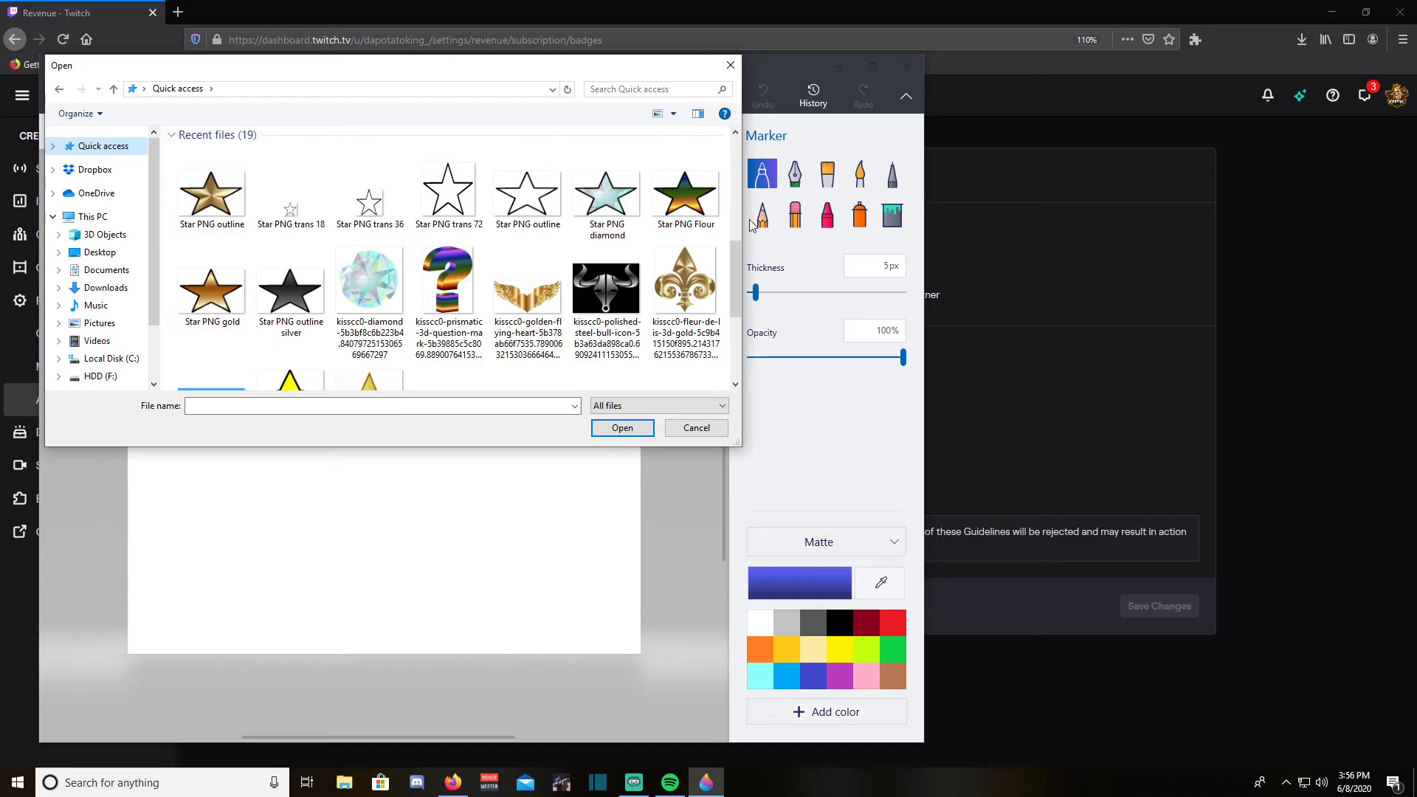
{"action": "left_click", "coordinate": [686, 194]}
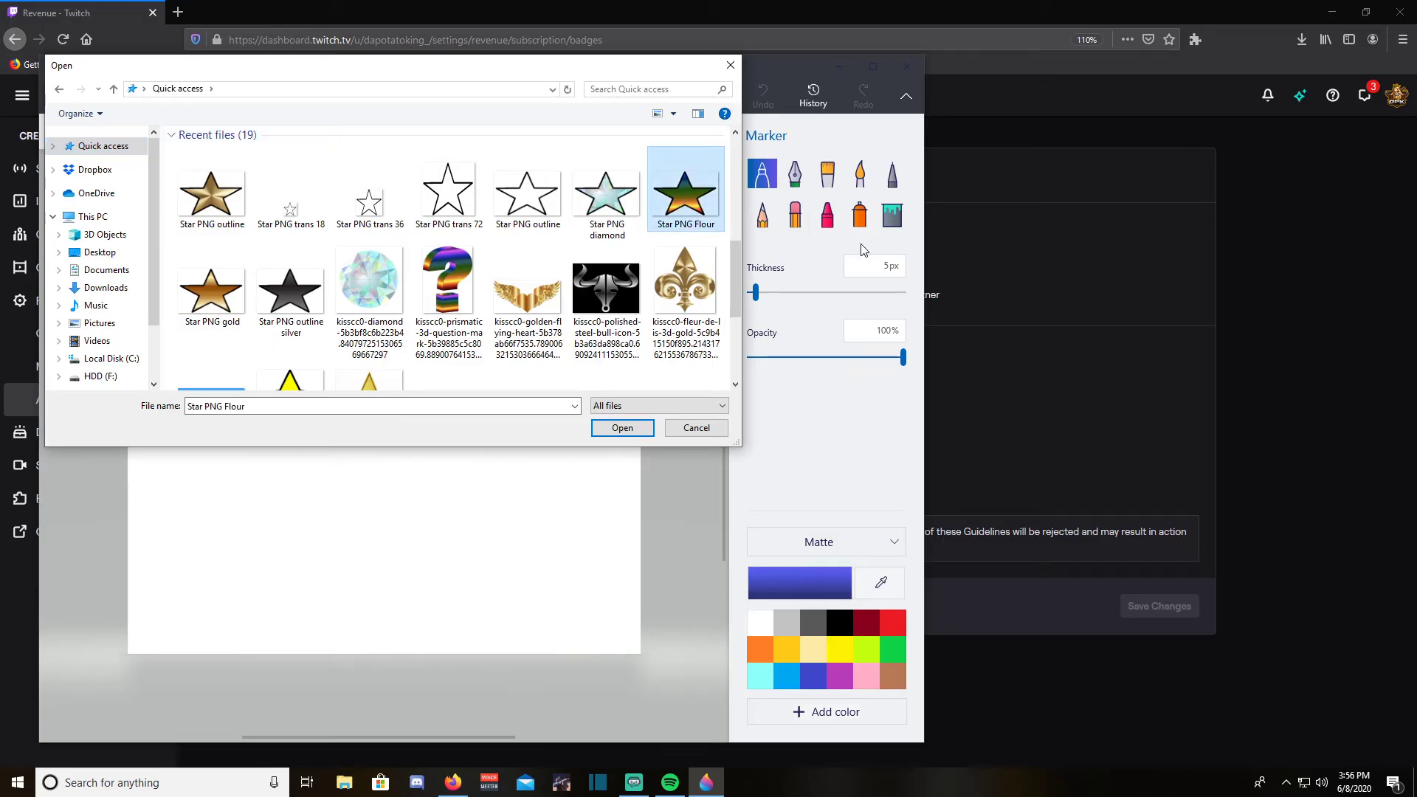
{"action": "left_click", "coordinate": [613, 430]}
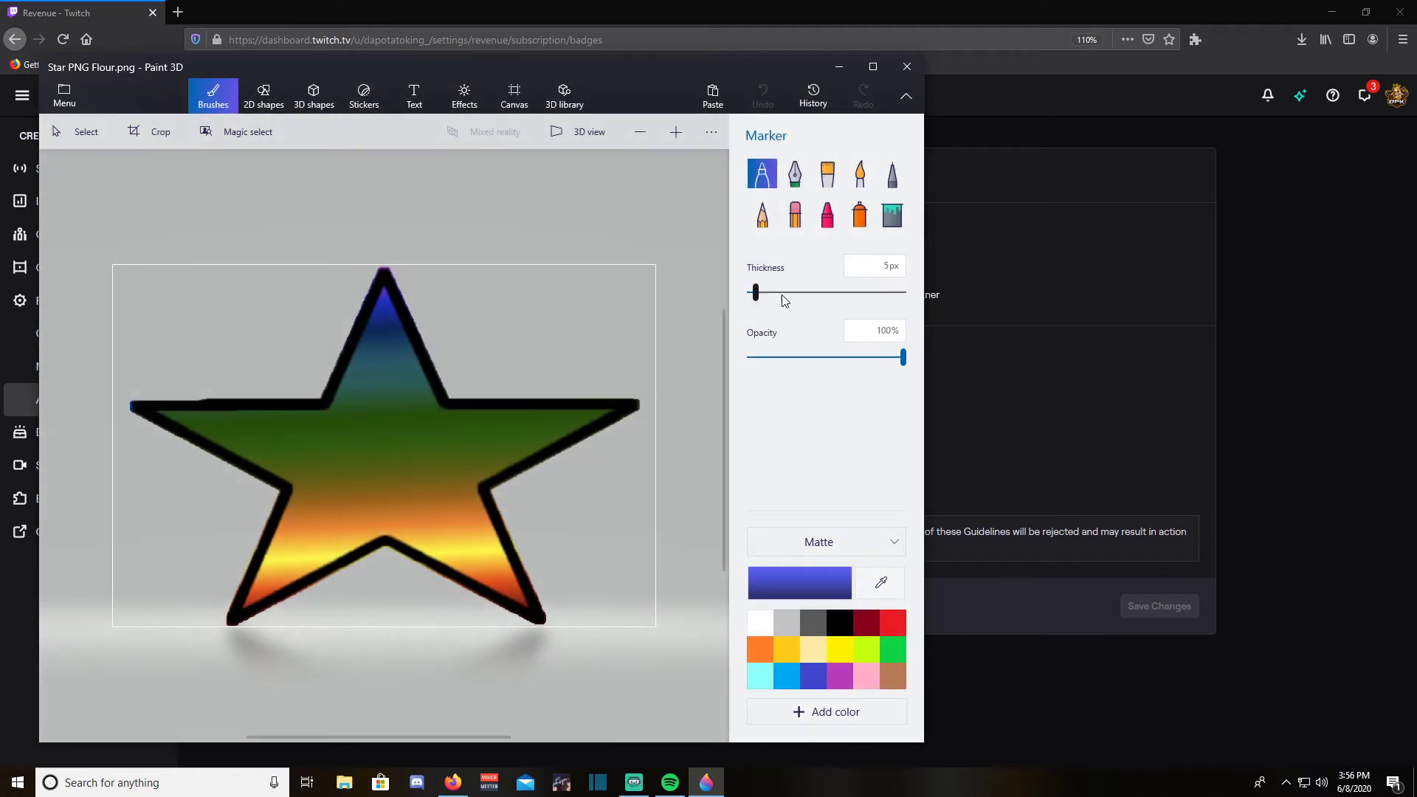
- Resize the canvas together with the star image to 72 x 72 px
{"action": "left_click", "coordinate": [524, 96]}
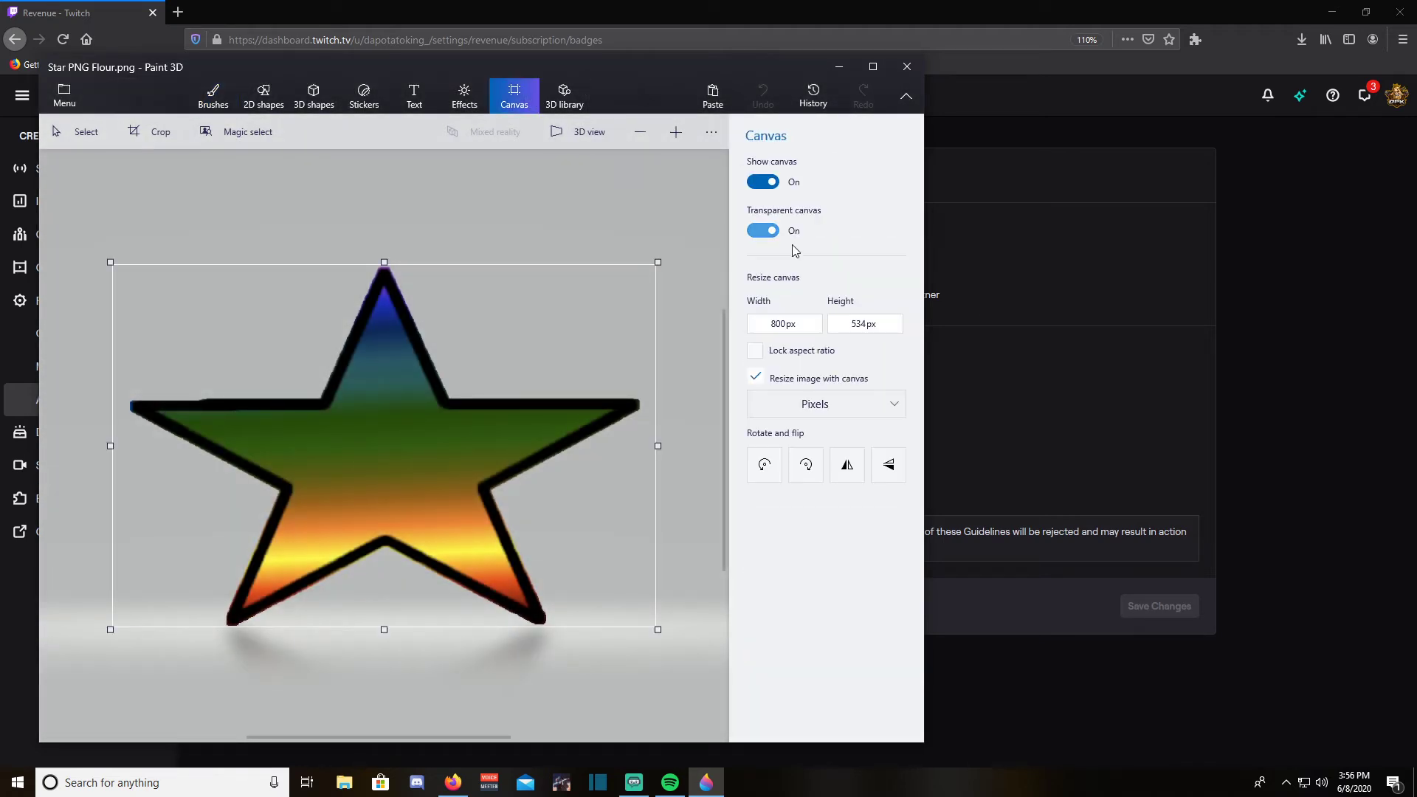
{"action": "double_click", "coordinate": [1263, 306]}
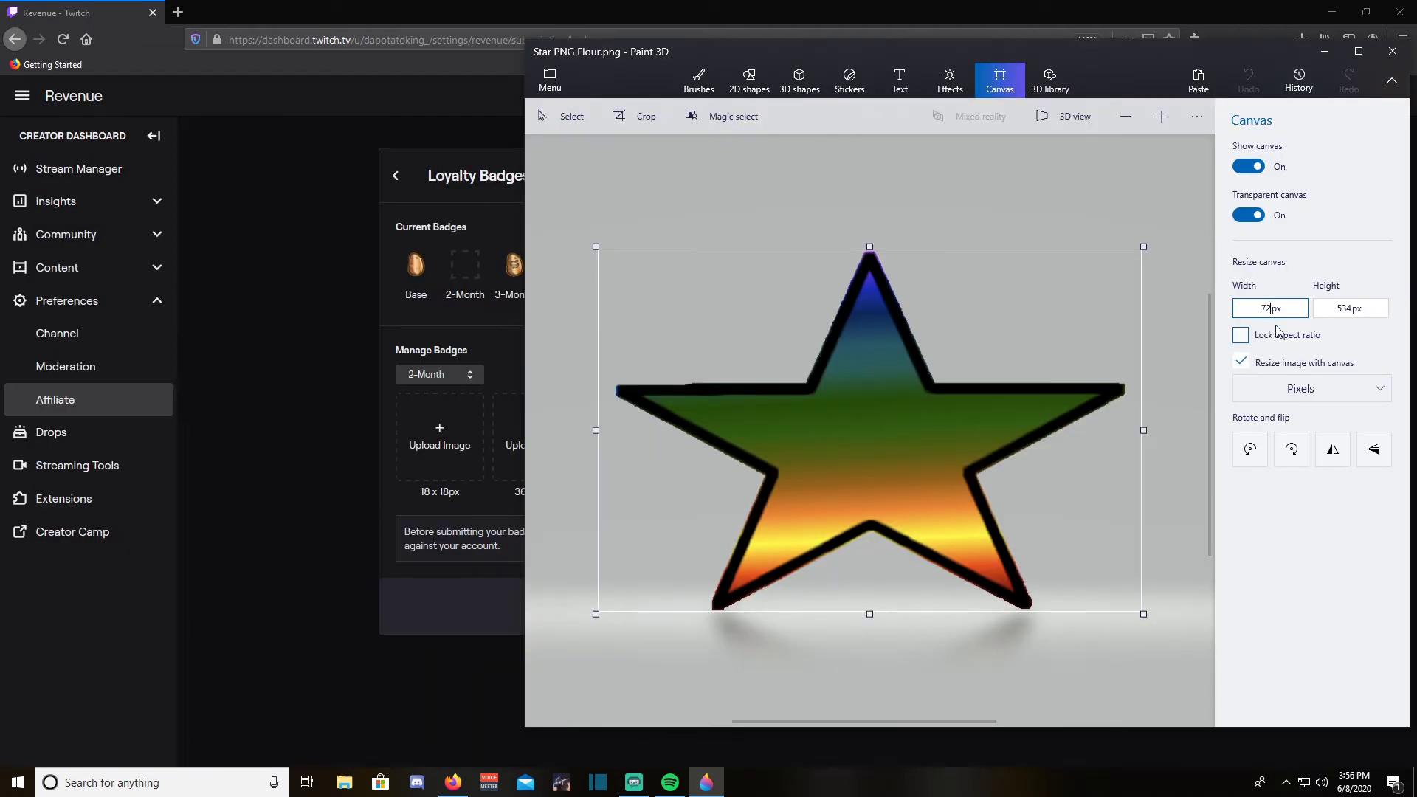
{"action": "left_click_drag", "start_coordinate": [1137, 49], "coordinate": [847, 41]}
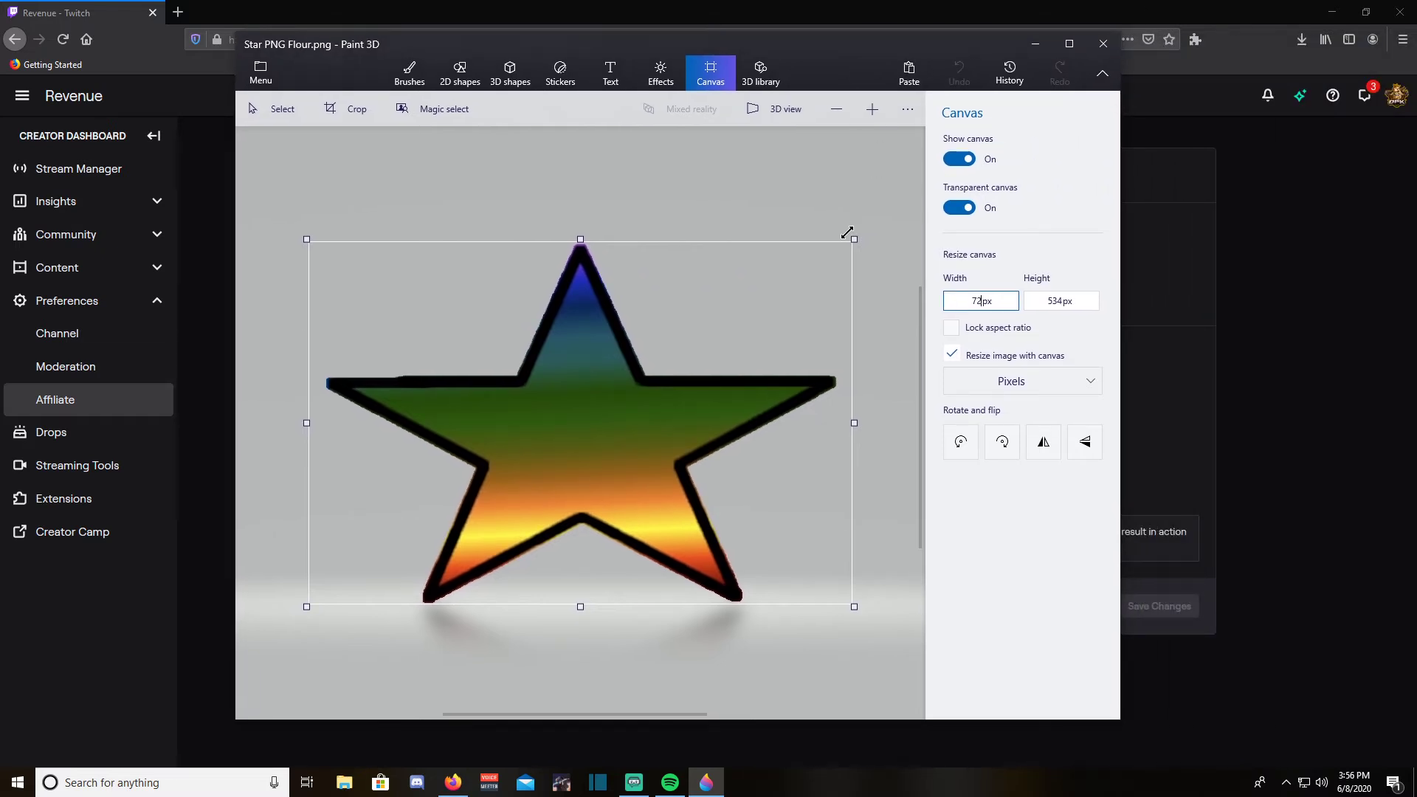
{"action": "key", "text": "Return"}
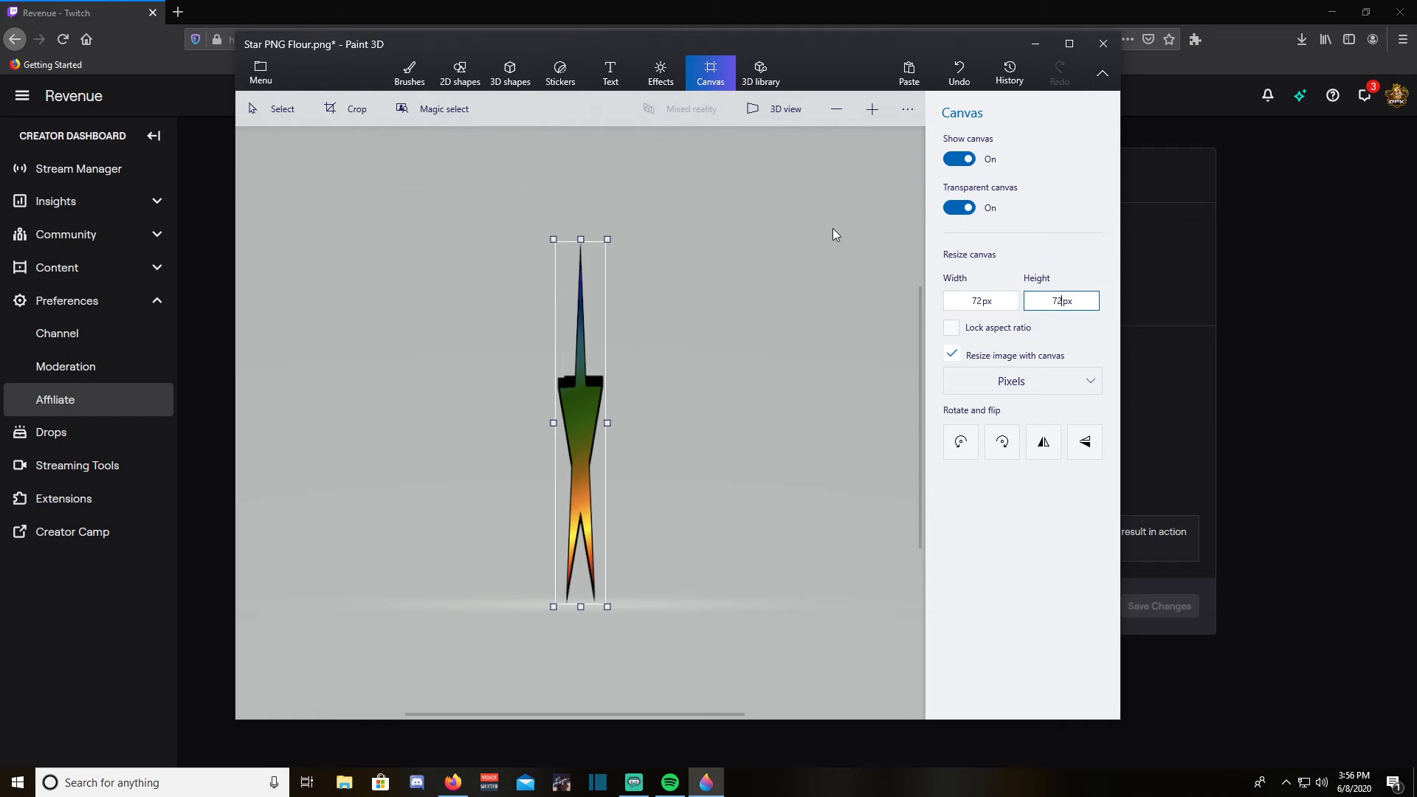
{"action": "left_click", "coordinate": [1077, 261]}
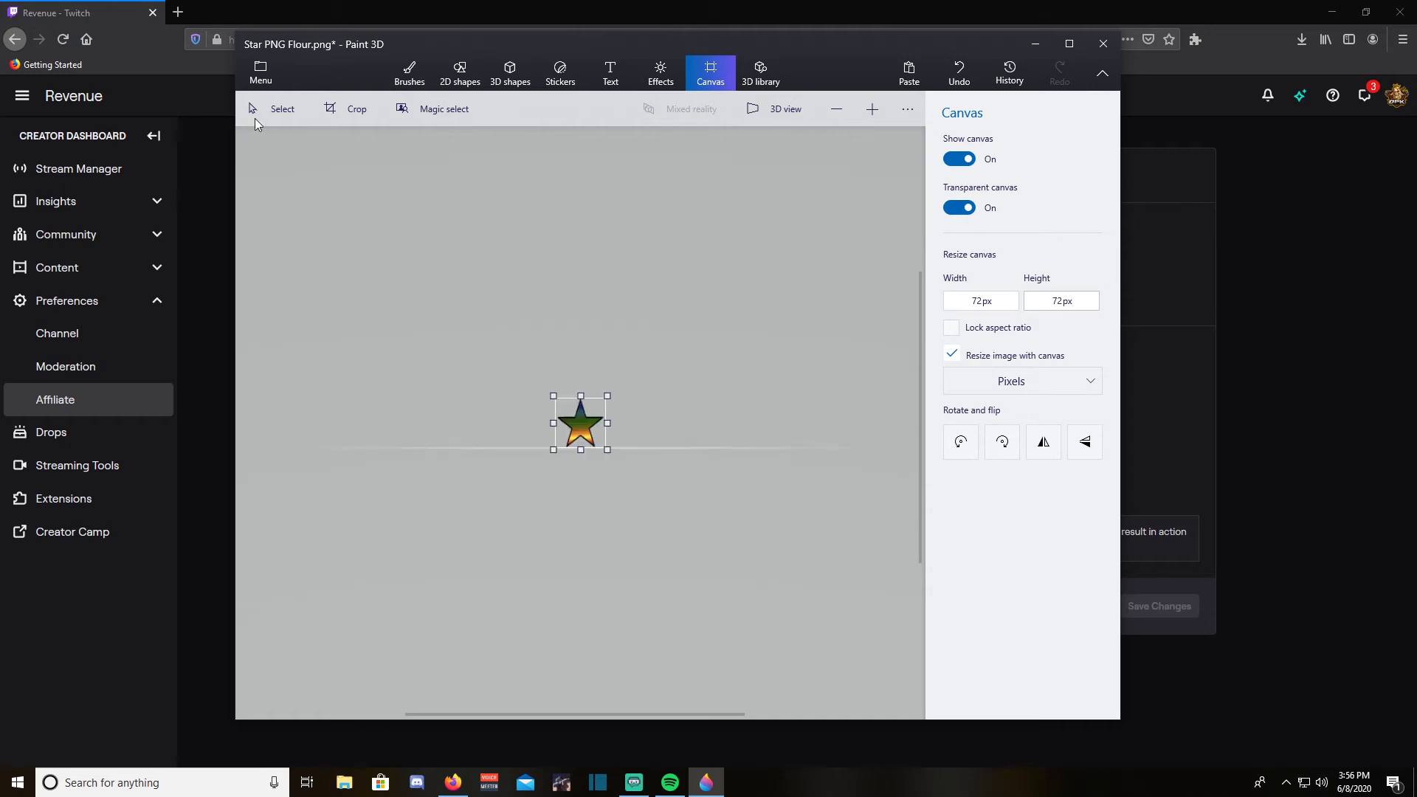
- Save a PNG copy of the resized star as "Star PNG Flour 72" in the Loyalty badges folder
{"action": "left_click", "coordinate": [259, 73]}
{"action": "left_click", "coordinate": [347, 257]}
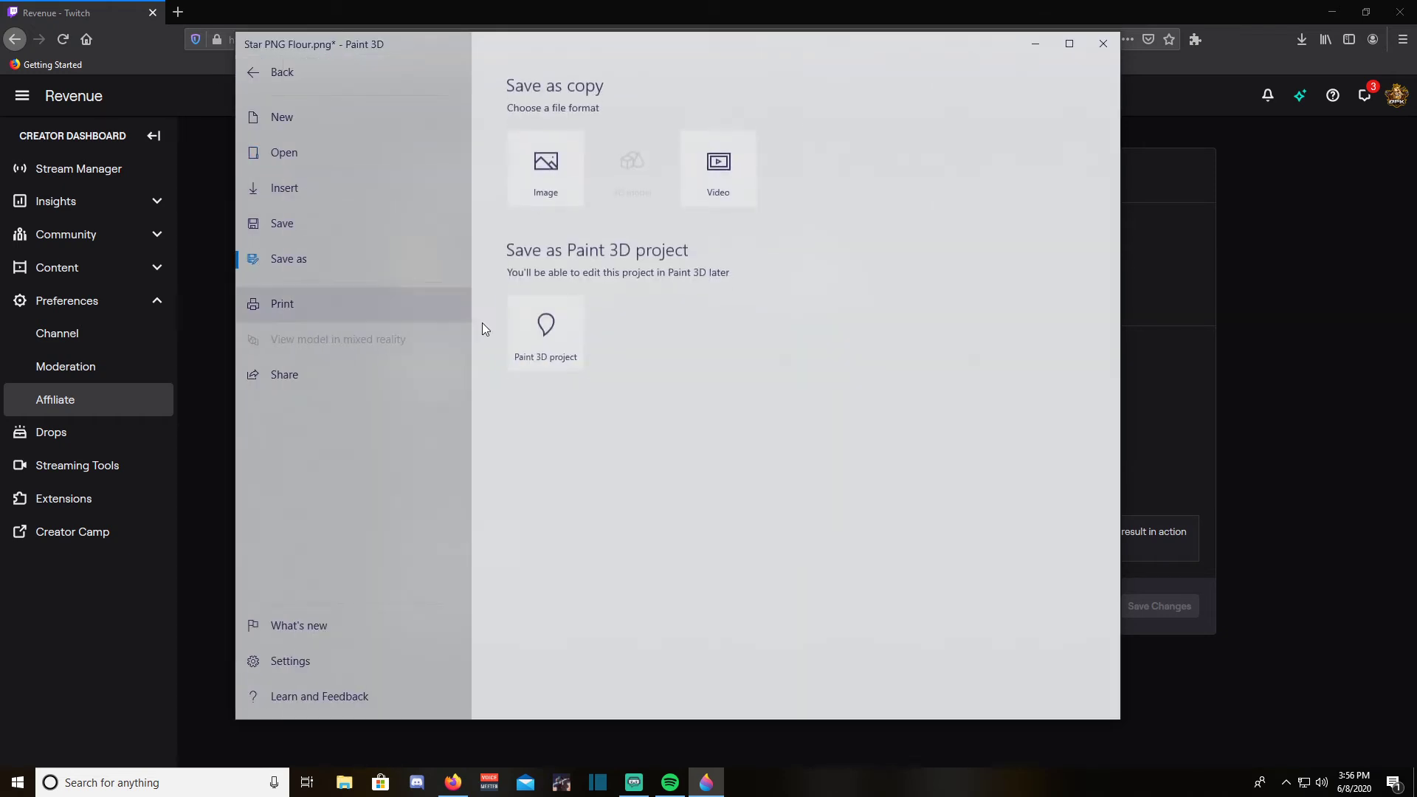
{"action": "left_click", "coordinate": [545, 166]}
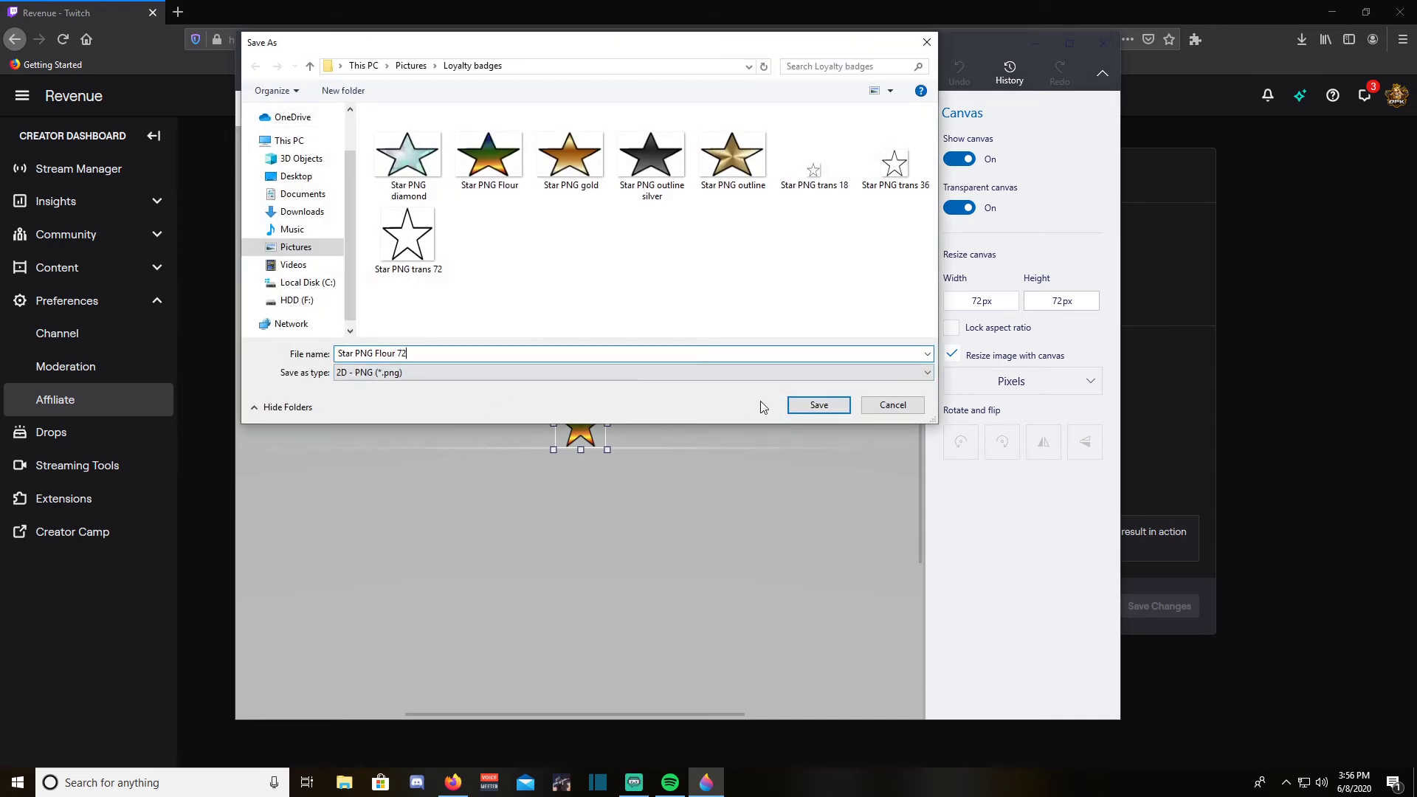
{"action": "left_click", "coordinate": [802, 408]}
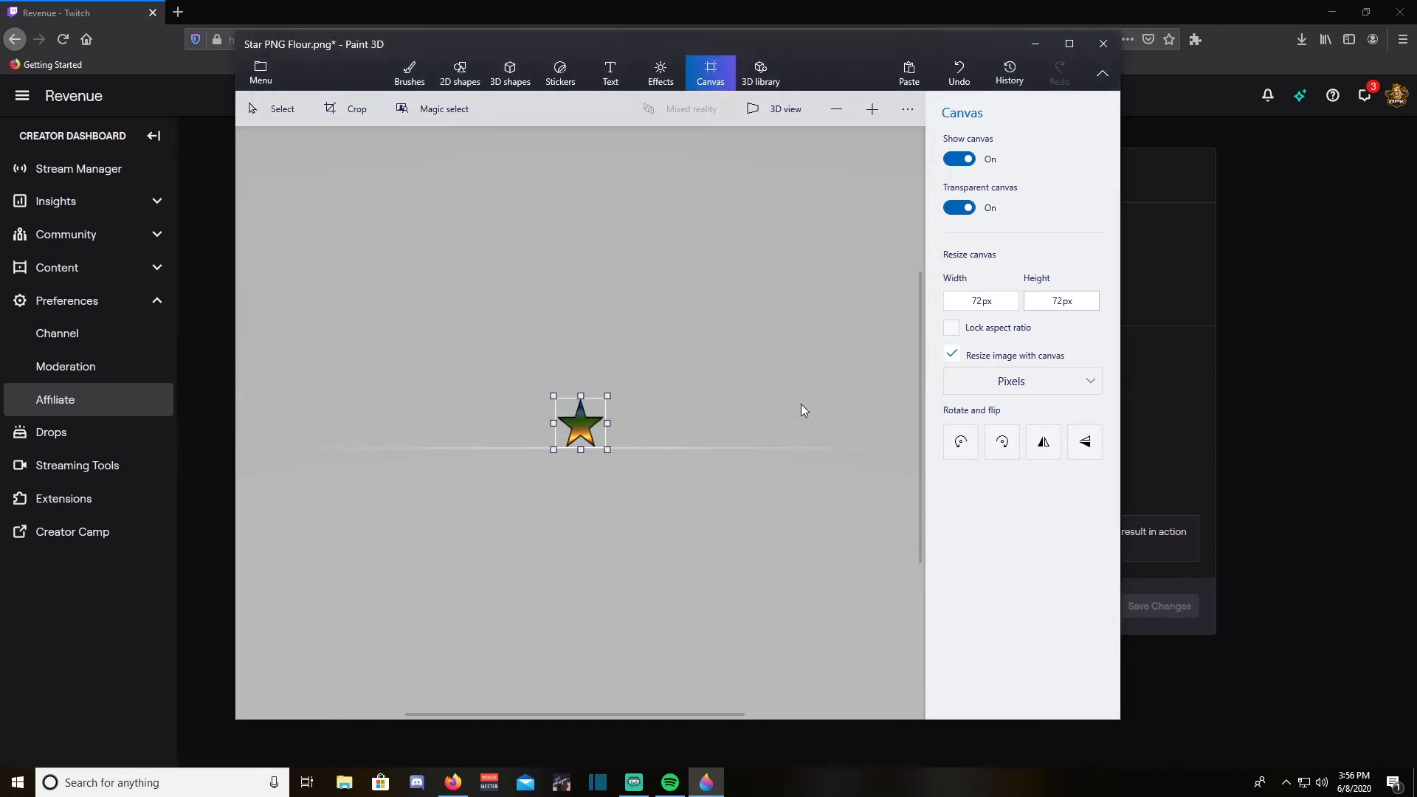
- Undo the resize and set the canvas and star image to 36 x 36 px instead
{"action": "left_click", "coordinate": [959, 78]}
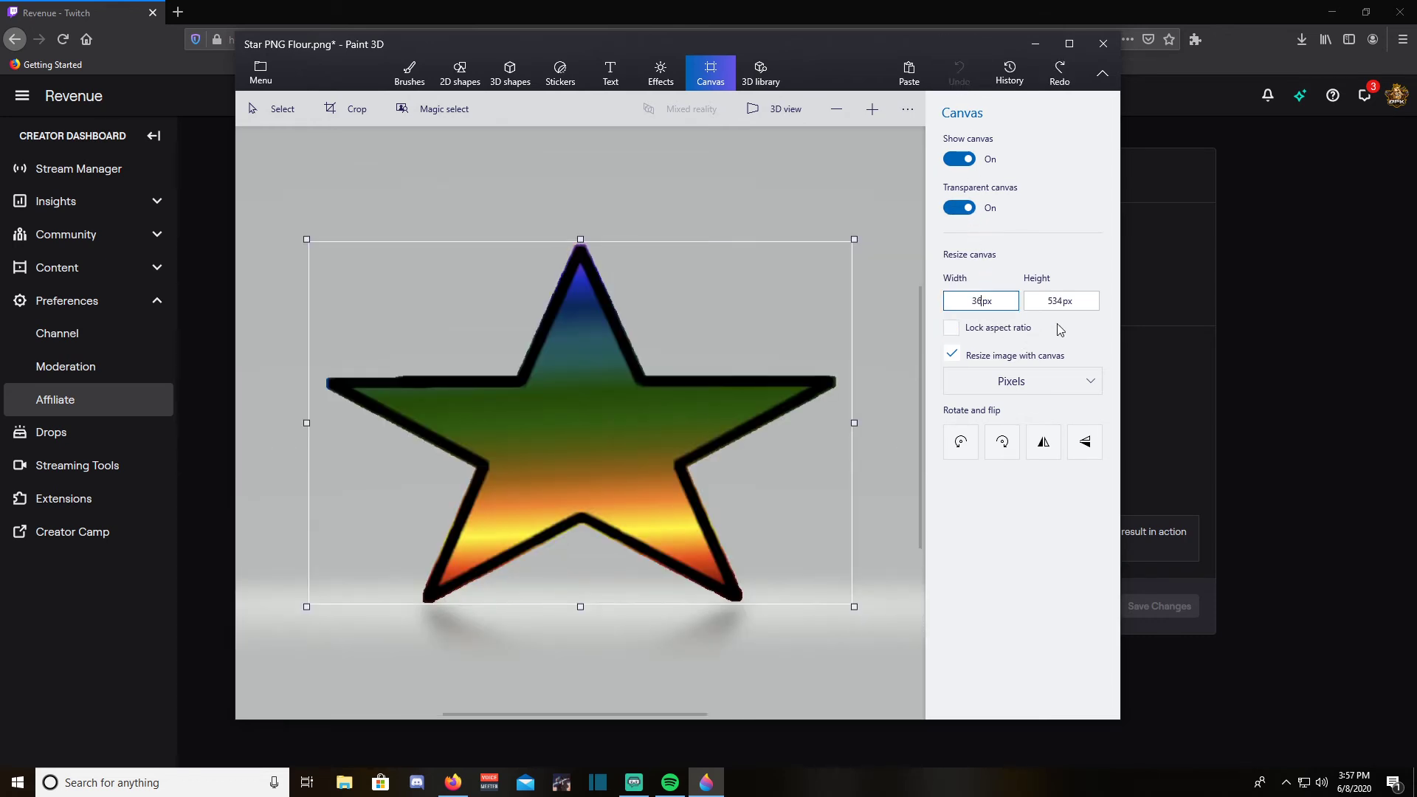
{"action": "type", "text": "36"}
{"action": "left_click", "coordinate": [1047, 301]}
{"action": "type", "text": "3"}
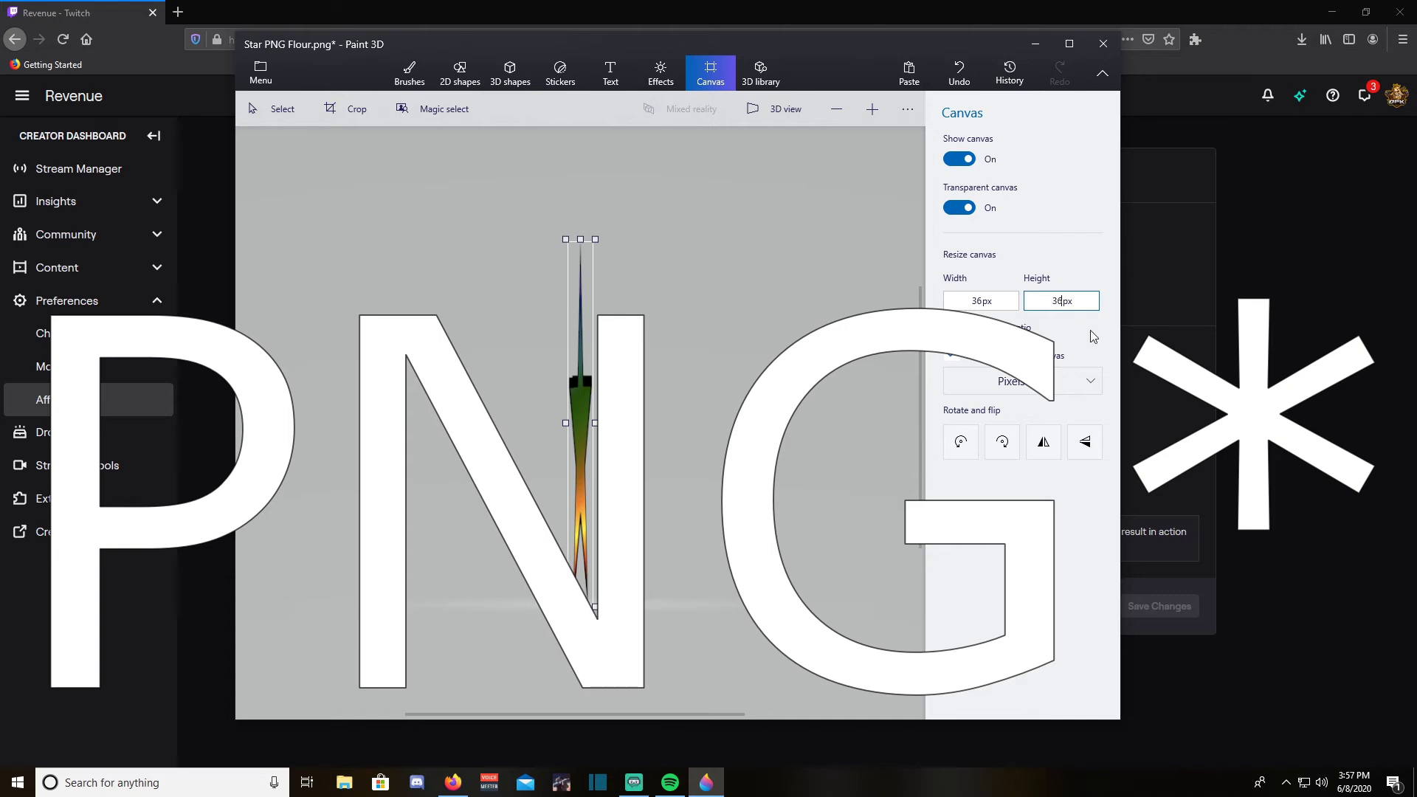
{"action": "key", "text": "Return"}
- Save a PNG copy of the star as "Star PNG Flour 36" in the Loyalty badges folder
{"action": "left_click", "coordinate": [261, 74]}
{"action": "left_click", "coordinate": [550, 171]}
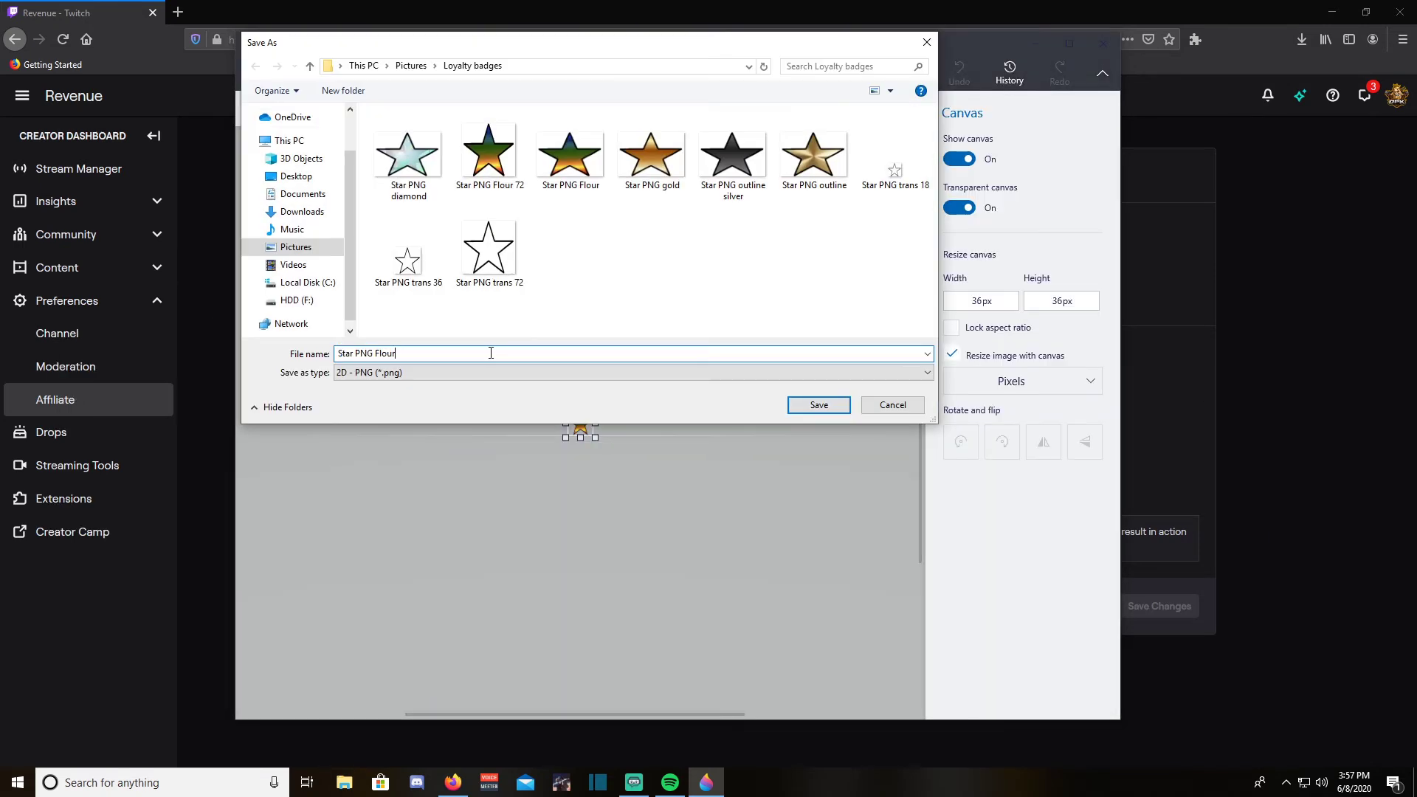
{"action": "left_click", "coordinate": [827, 402]}
- Restore the star's original size and resize the canvas and image to 18 x 18 px
{"action": "key", "text": "ctrl+z"}
{"action": "left_click", "coordinate": [971, 295]}
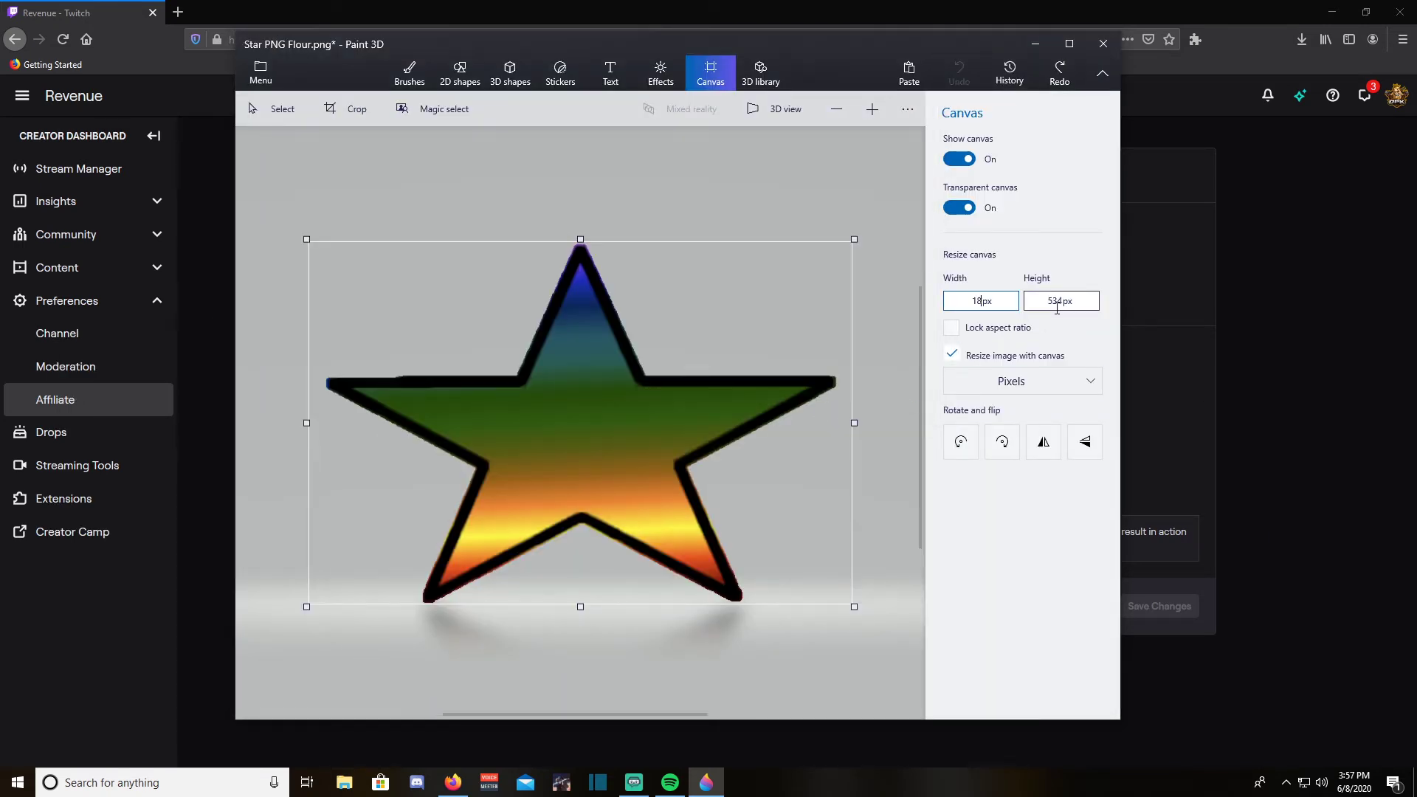
{"action": "left_click", "coordinate": [1056, 307]}
{"action": "type", "text": "18"}
{"action": "left_click", "coordinate": [1069, 332]}
{"action": "left_click_drag", "start_coordinate": [934, 46], "coordinate": [830, 82]}
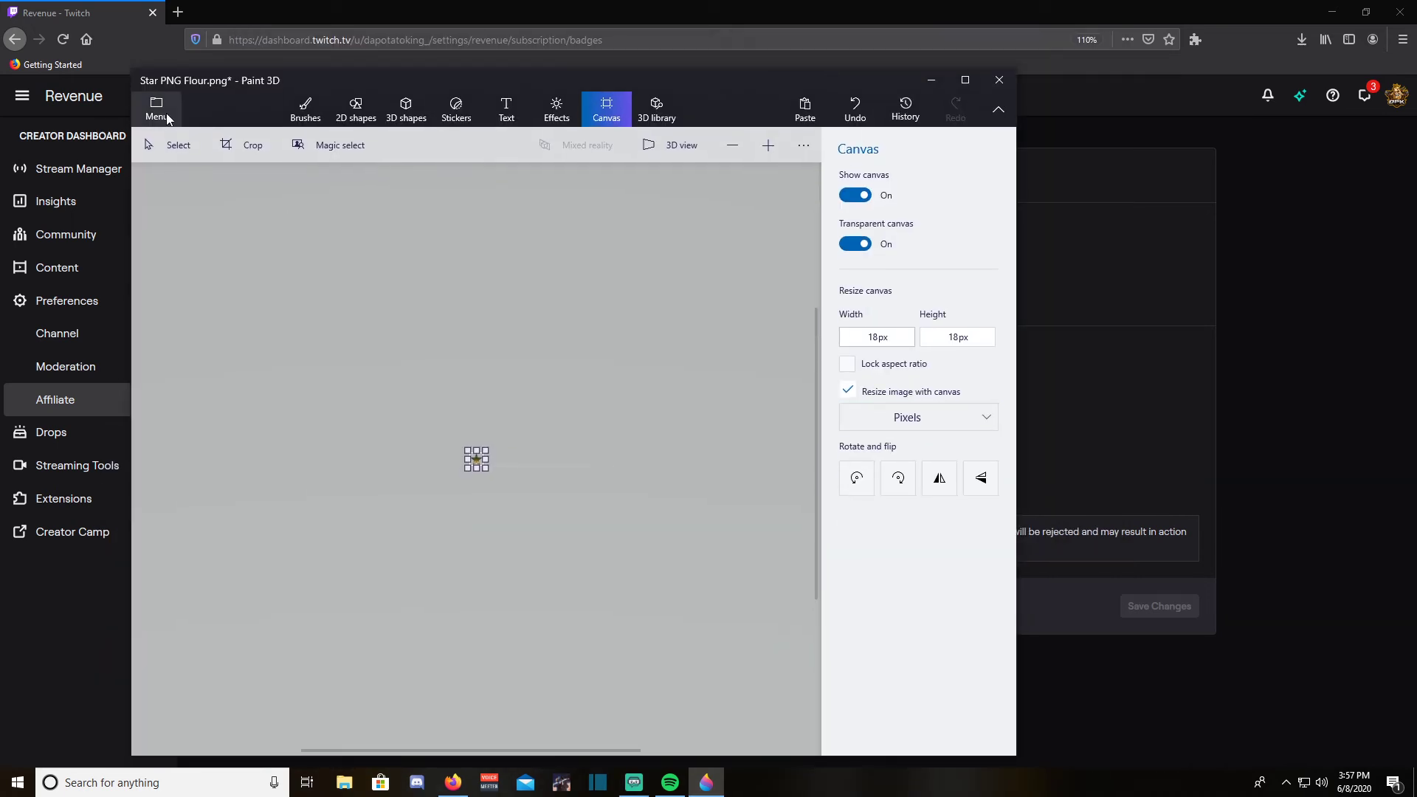
- Save a PNG copy of the star as "Star PNG Flour 18" in the Loyalty badges folder
{"action": "left_click", "coordinate": [169, 118]}
{"action": "left_click", "coordinate": [443, 205]}
{"action": "left_click", "coordinate": [351, 389]}
{"action": "type", "text": "18"}
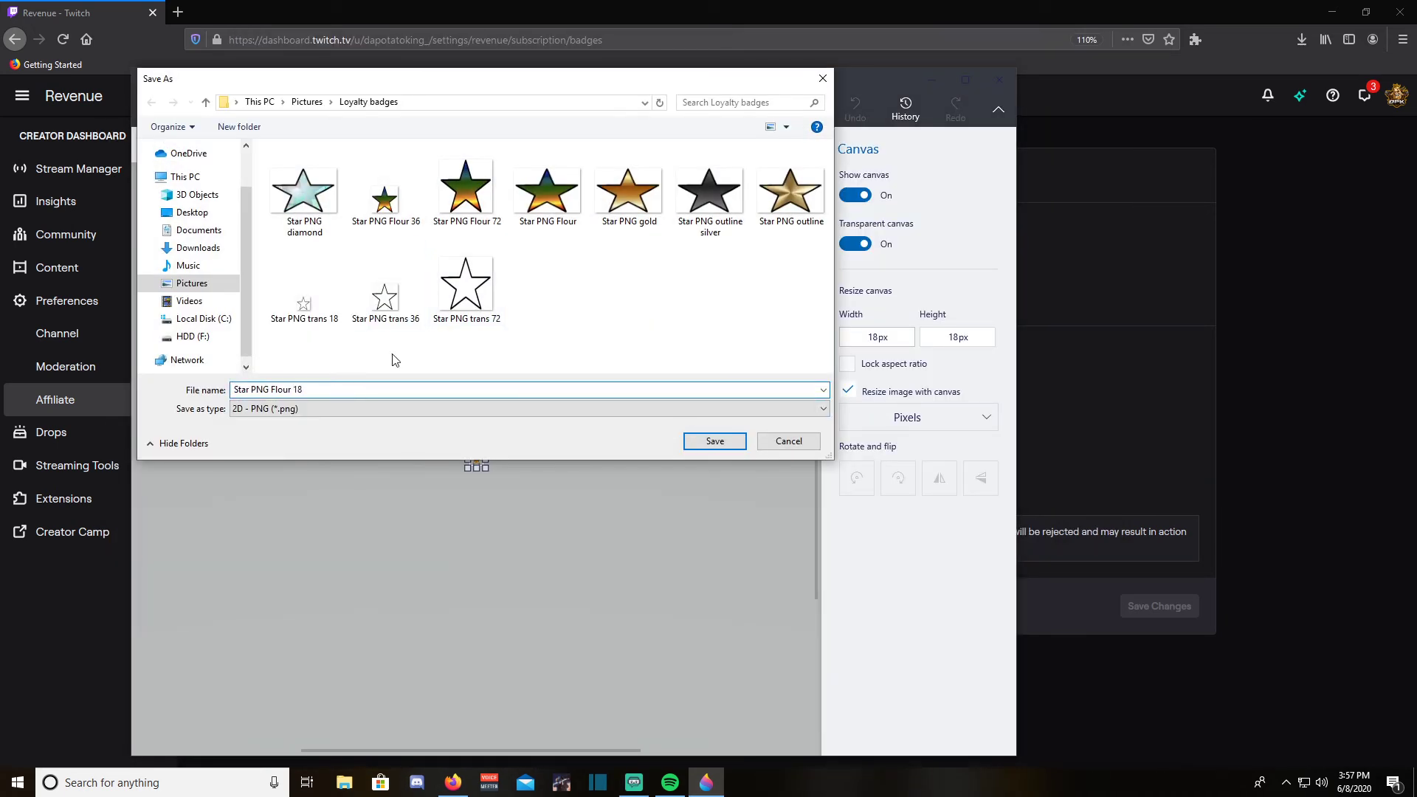
{"action": "left_click", "coordinate": [714, 441]}
- Switch back to Twitch and upload "Star PNG Flour 72" and "Star PNG Flour 36" to the 72 x 72px and 36 x 36px badge slots
{"action": "left_click", "coordinate": [931, 81]}
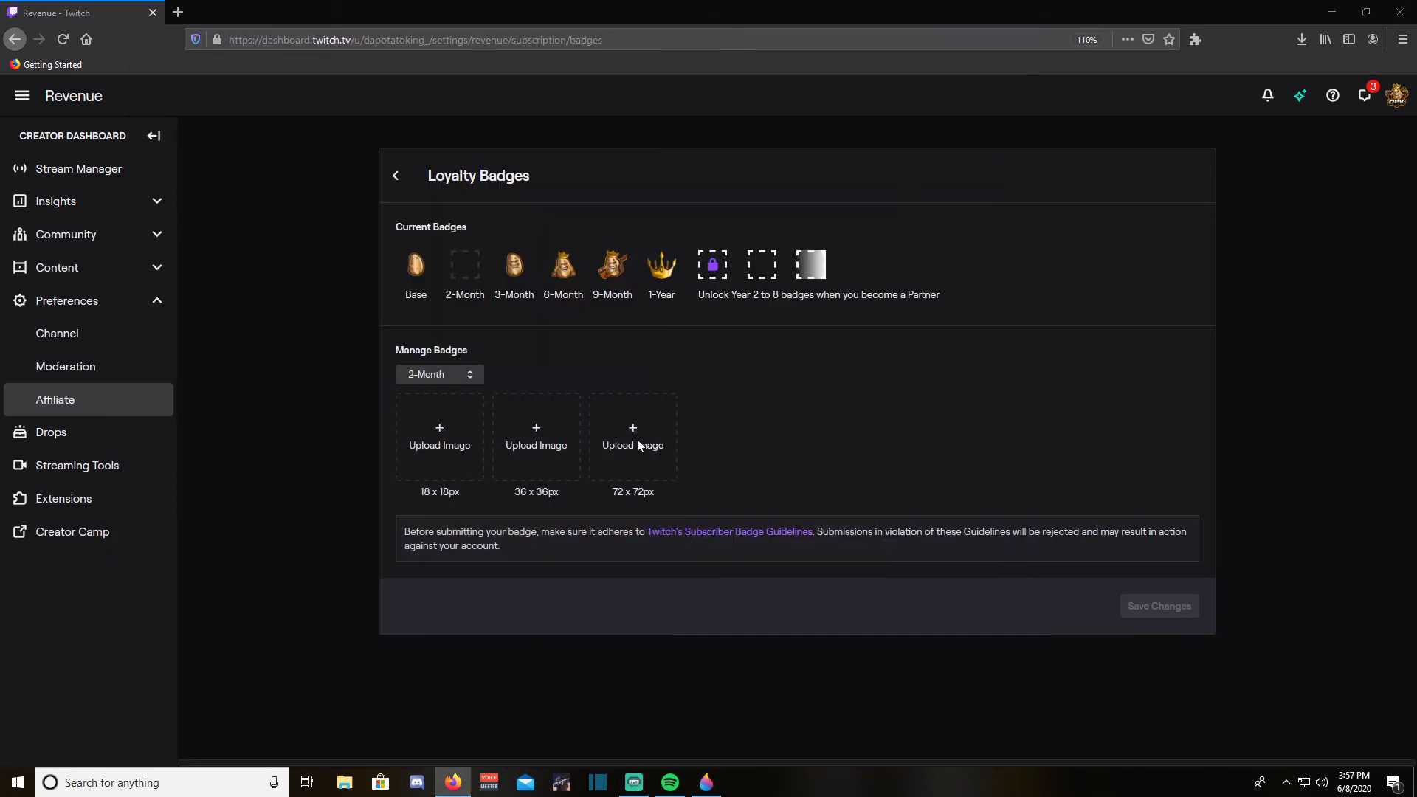
{"action": "left_click", "coordinate": [636, 440]}
{"action": "double_click", "coordinate": [414, 122]}
{"action": "left_click", "coordinate": [541, 436]}
{"action": "left_click", "coordinate": [335, 133]}
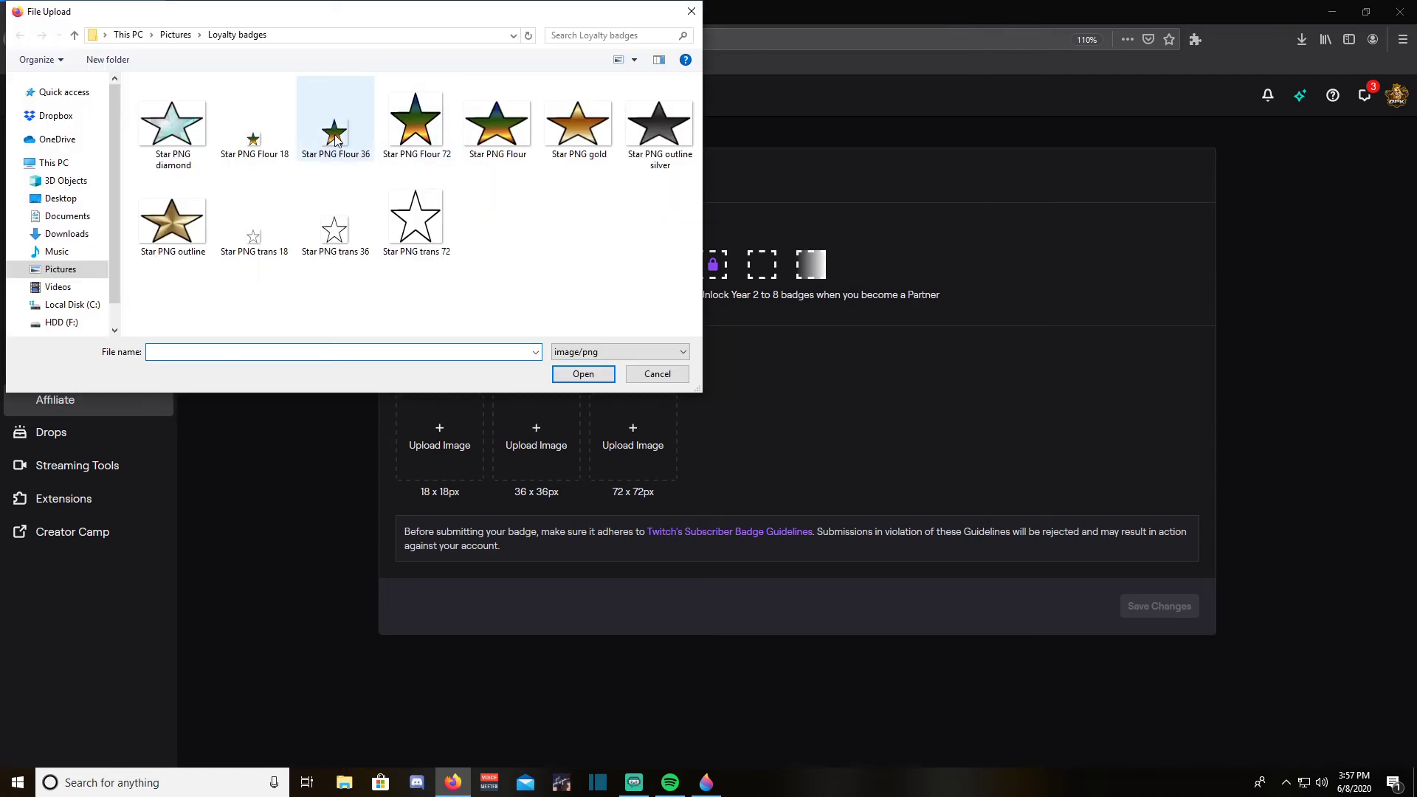
{"action": "left_click", "coordinate": [581, 373]}
- Upload "Star PNG Flour 18" to the 18 x 18px slot and save the 2-Month badge images, confirming image rights
{"action": "left_click", "coordinate": [453, 434]}
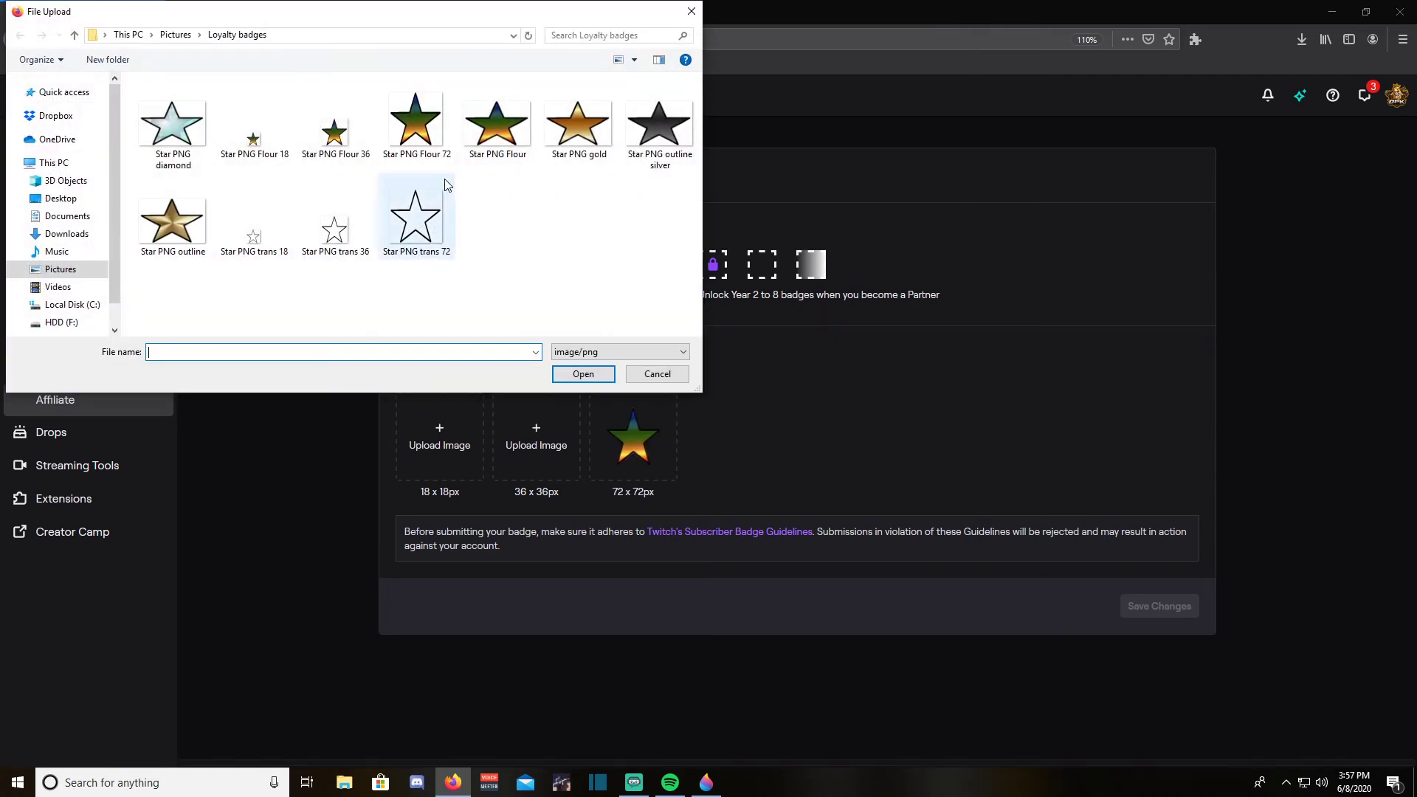
{"action": "left_click", "coordinate": [253, 129]}
{"action": "left_click", "coordinate": [583, 374]}
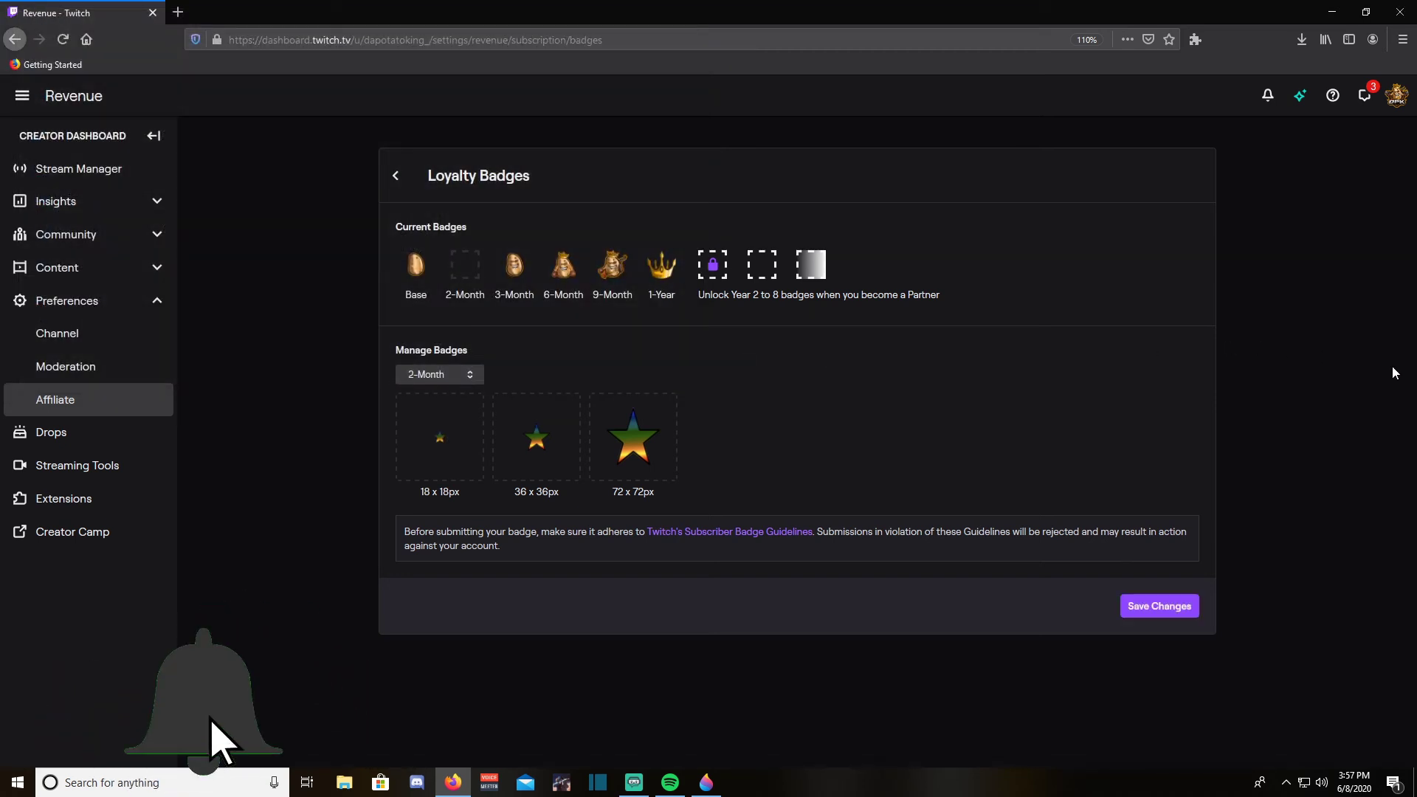
{"action": "left_click", "coordinate": [1172, 611]}
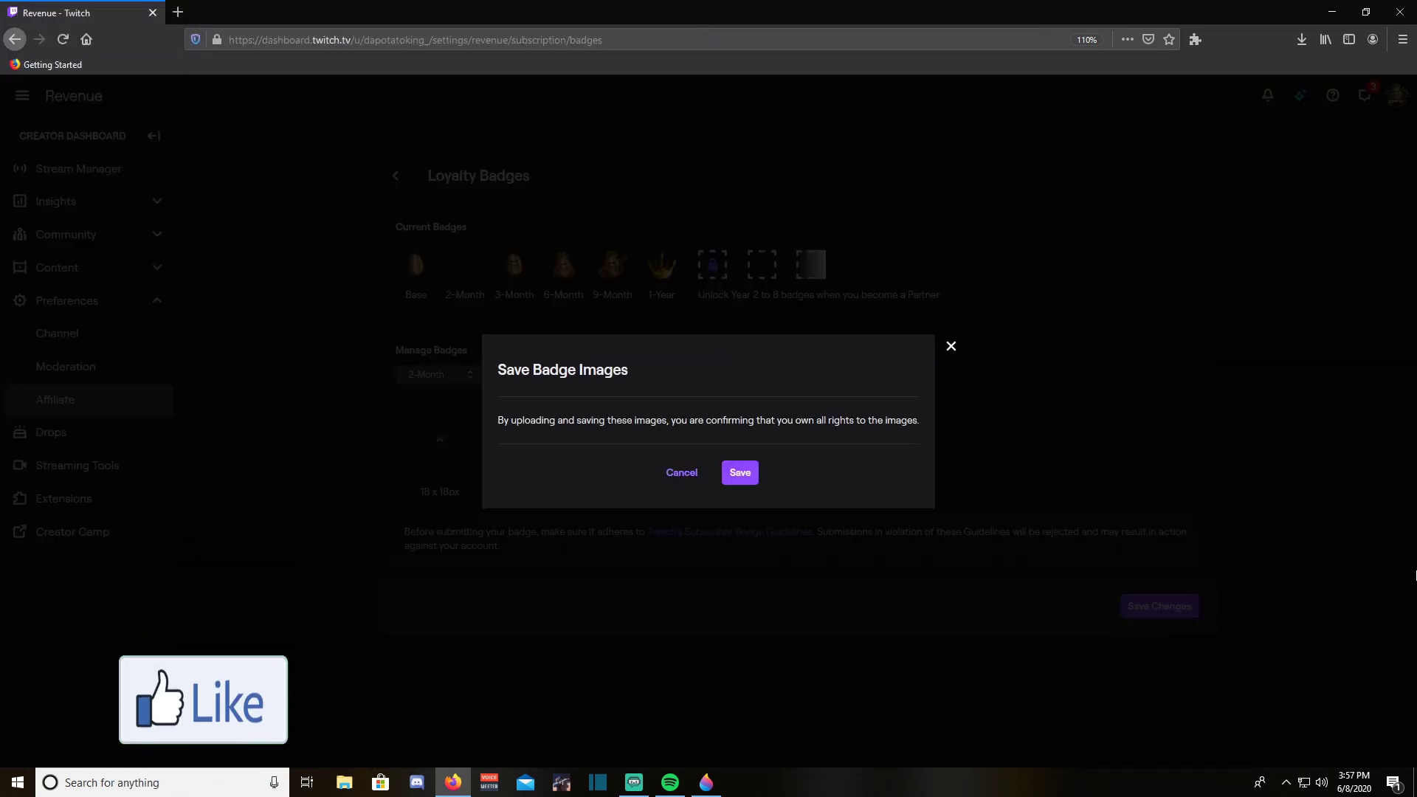
{"action": "left_click", "coordinate": [741, 473]}
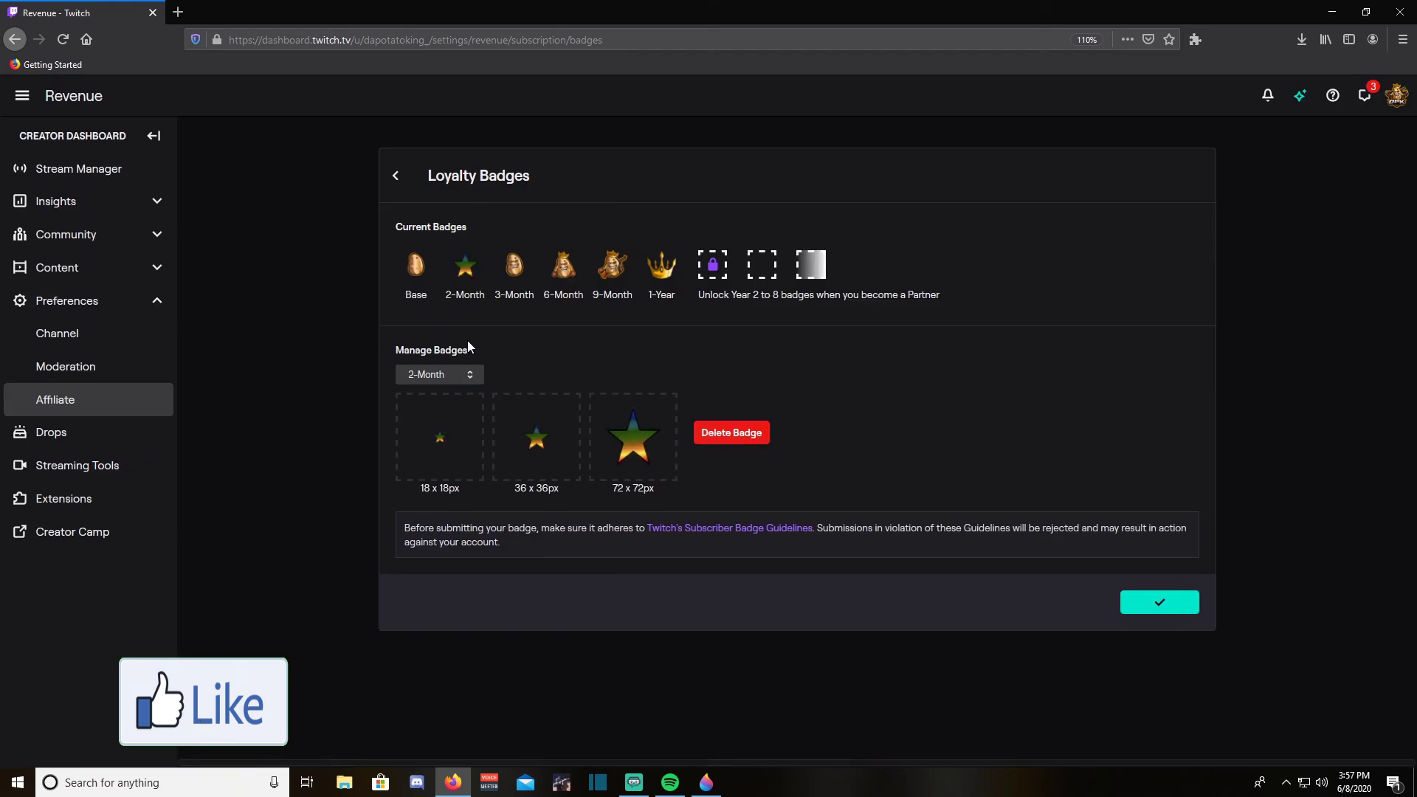